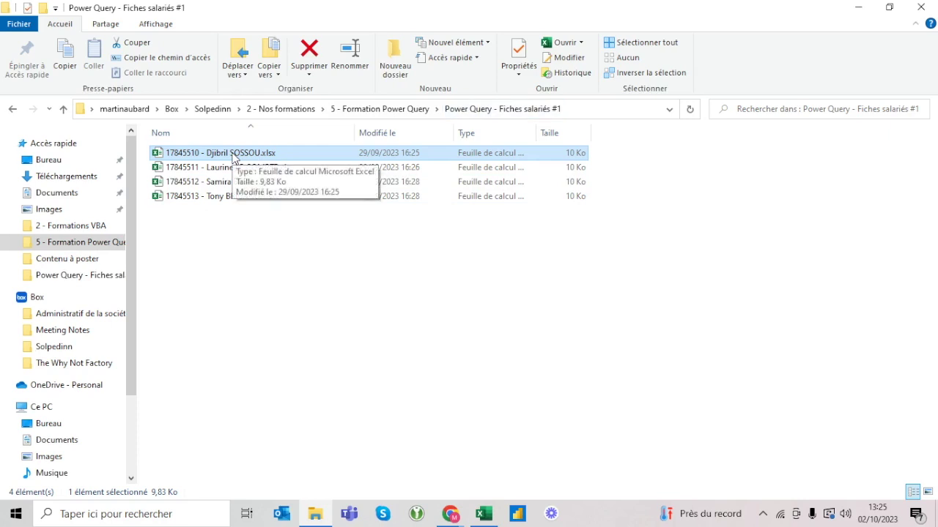
# Bring up the first employee's fiche salarié workbook in Excel
pyautogui.hotkey('alt', 'Tab')
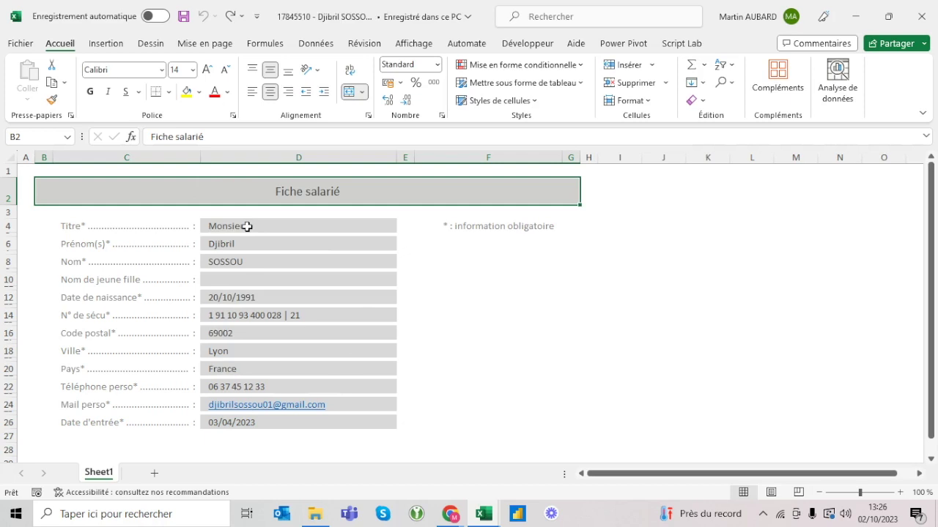
# Confirm the D22 phone number is a plain number with Spécial formatting, then close the fiche
pyautogui.click(231, 388)
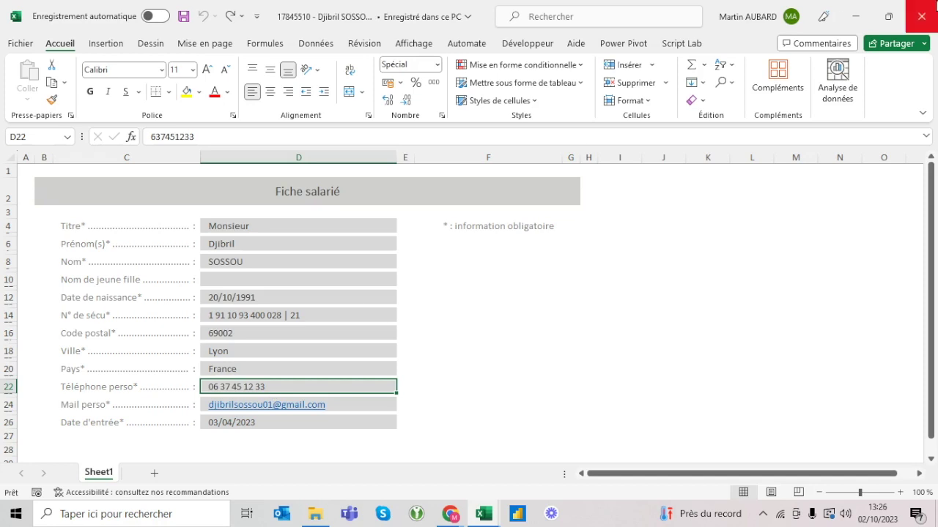
pyautogui.click(921, 16)
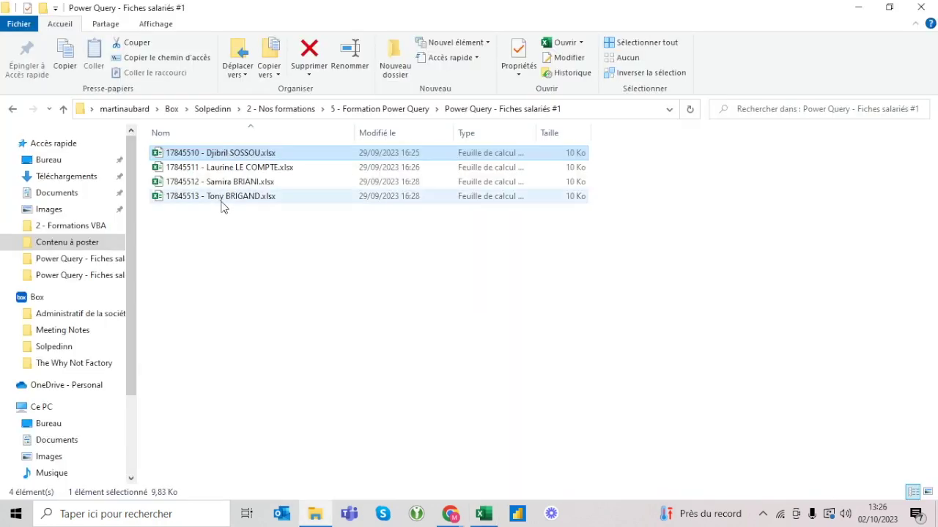
pyautogui.moveTo(220, 197)
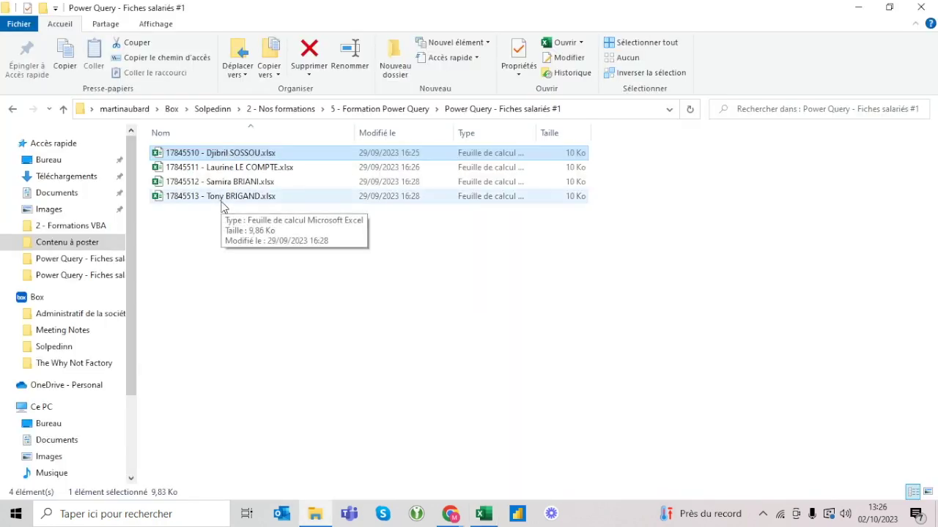
# Open the second employee fiche from the folder, review it, and close it
pyautogui.doubleClick(257, 168)
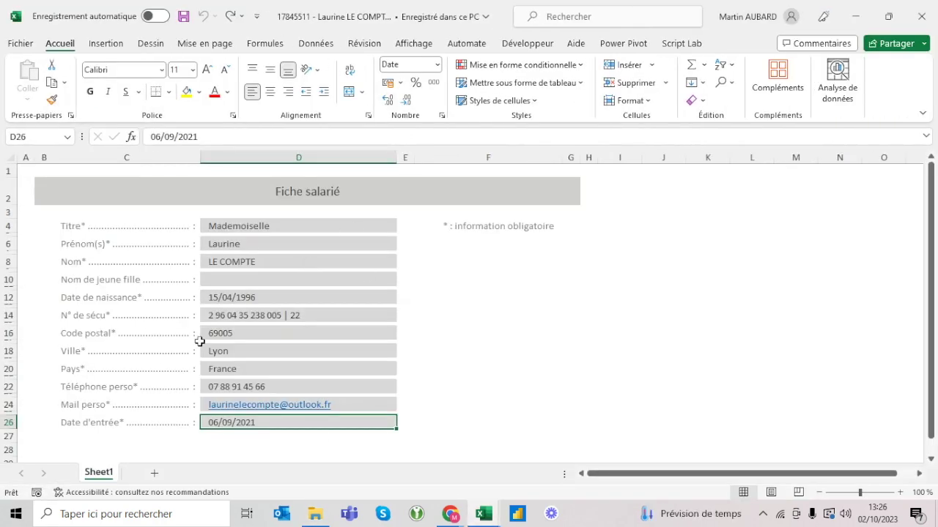
pyautogui.click(922, 17)
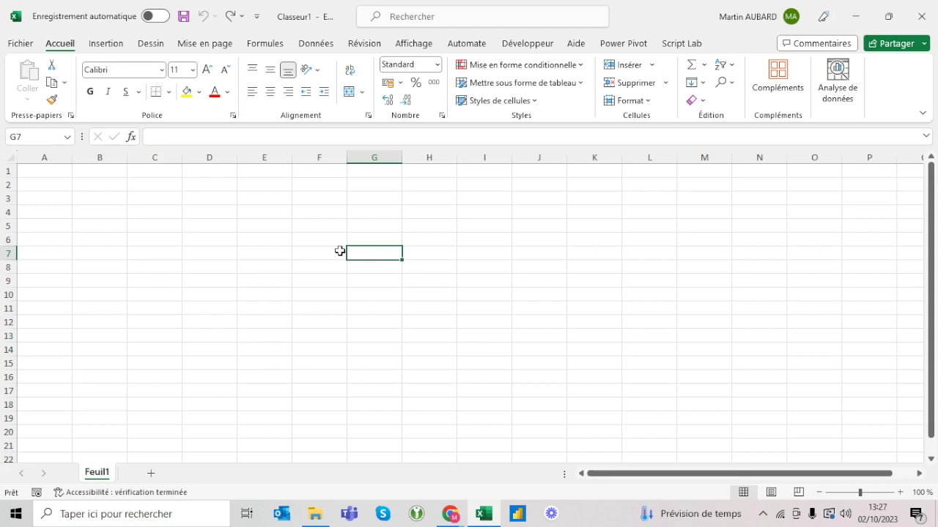
# On the blank sheet at E4, start a Données import from a folder
pyautogui.click(243, 218)
pyautogui.click(317, 44)
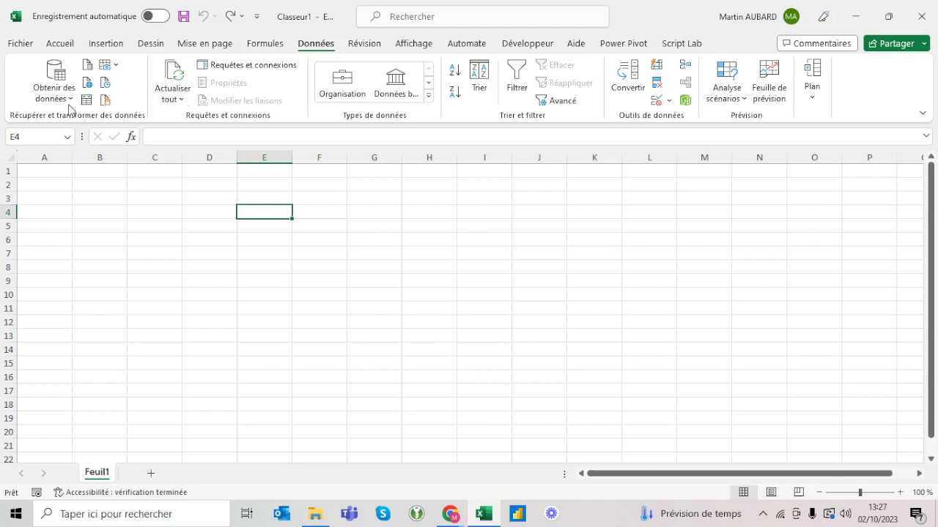
pyautogui.click(54, 82)
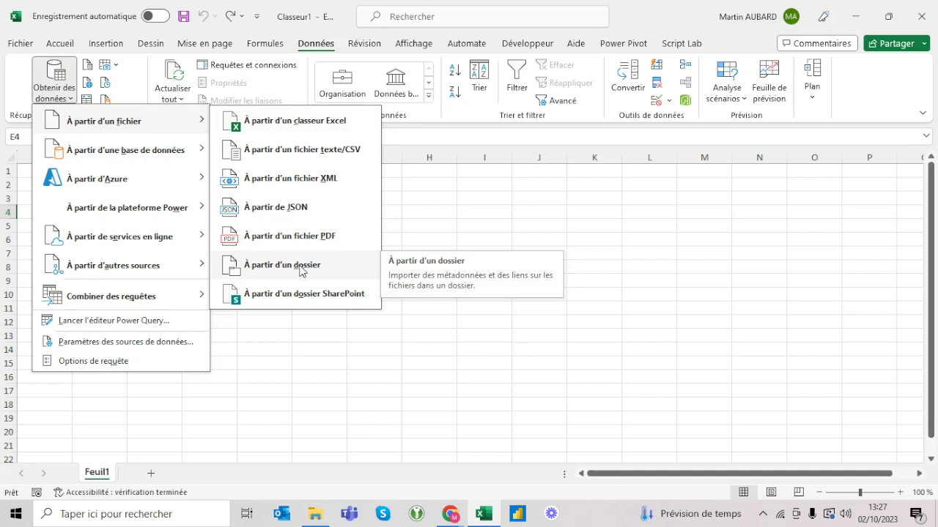
pyautogui.click(301, 269)
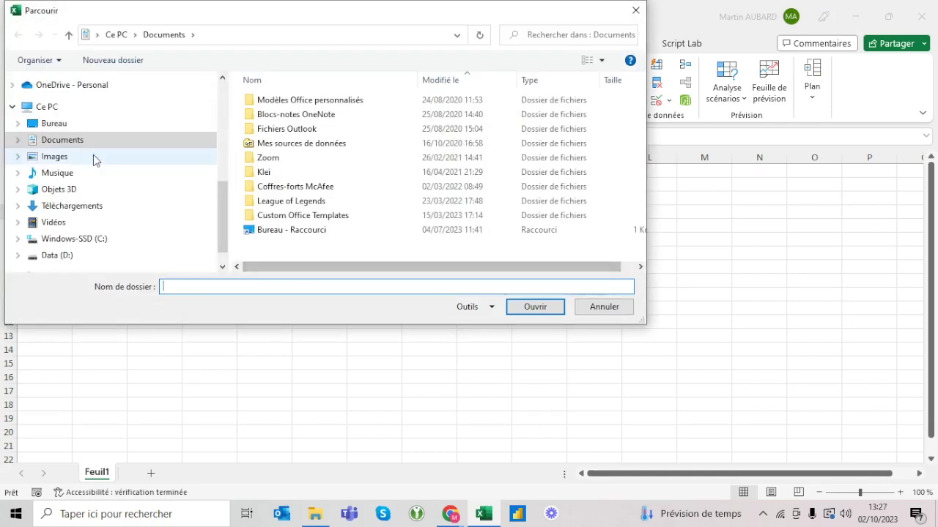
# Pick the Power Query - Fiches salariés #1 folder as the import source
pyautogui.scroll(5, 93, 155)
pyautogui.click(81, 208)
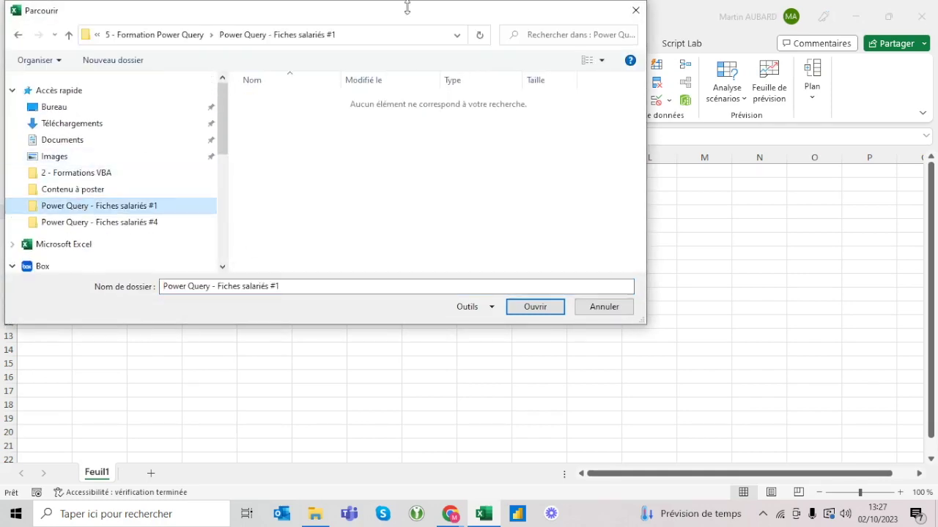
pyautogui.click(178, 37)
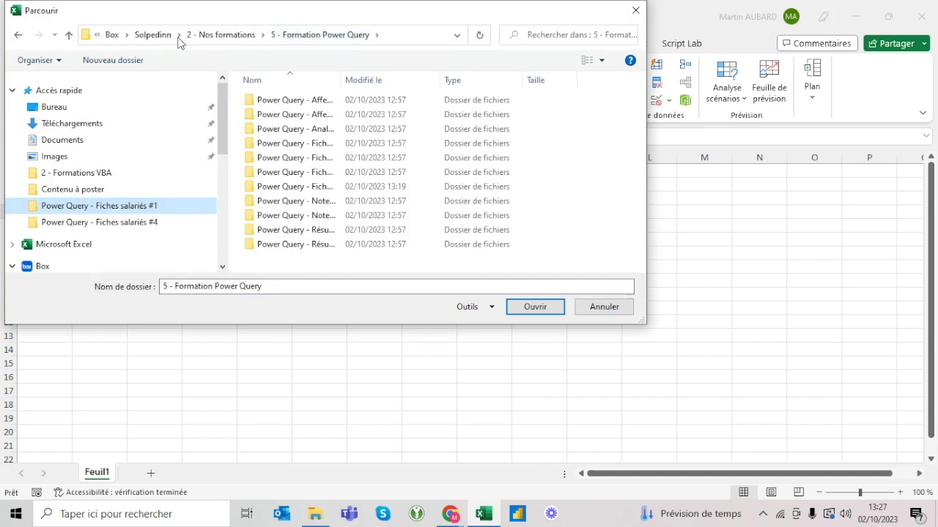
pyautogui.click(248, 37)
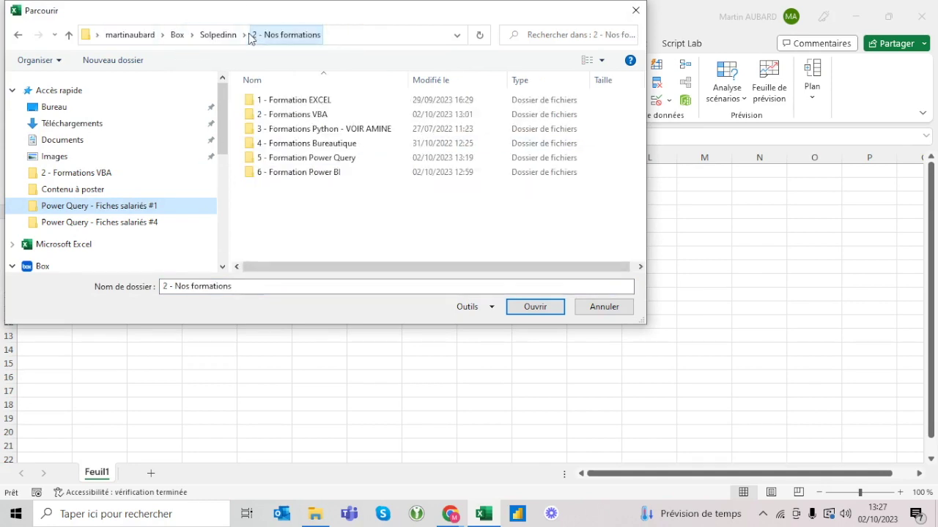
pyautogui.doubleClick(309, 159)
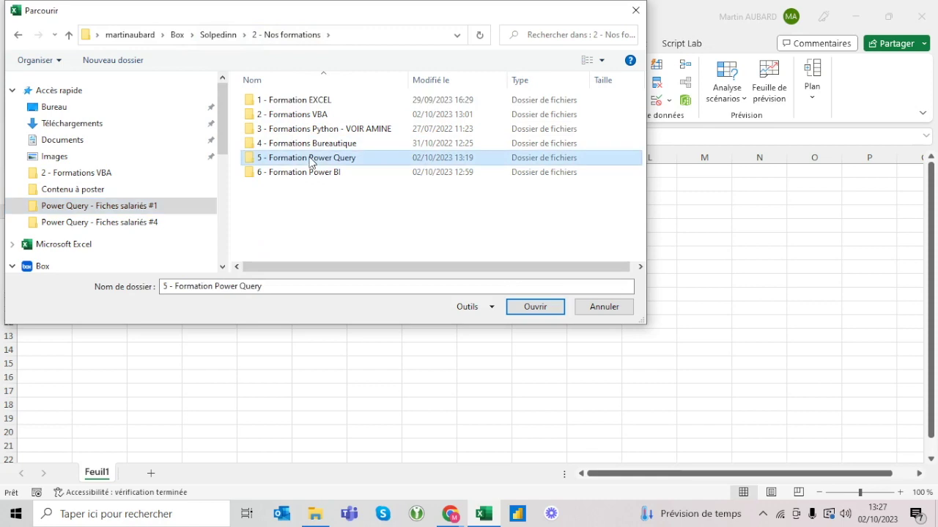
pyautogui.moveTo(342, 79); pyautogui.dragTo(477, 79)
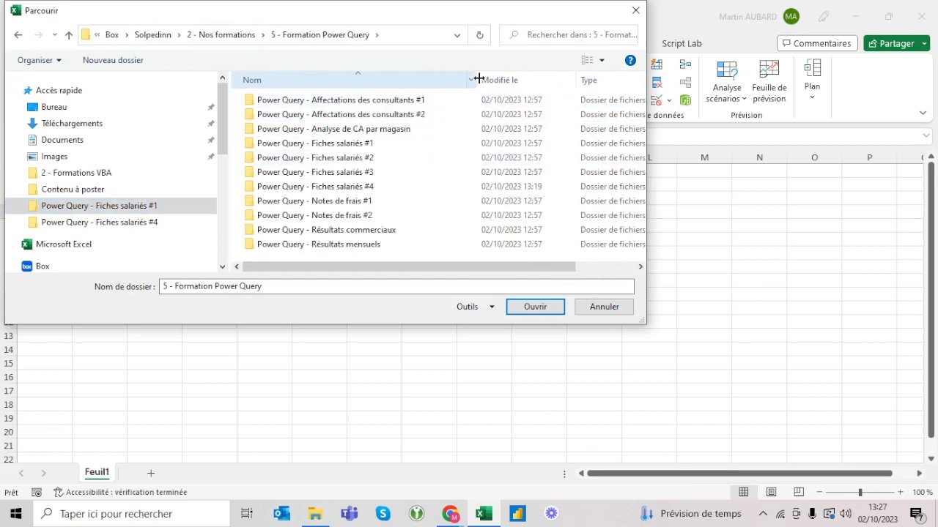
pyautogui.click(333, 144)
pyautogui.doubleClick(333, 145)
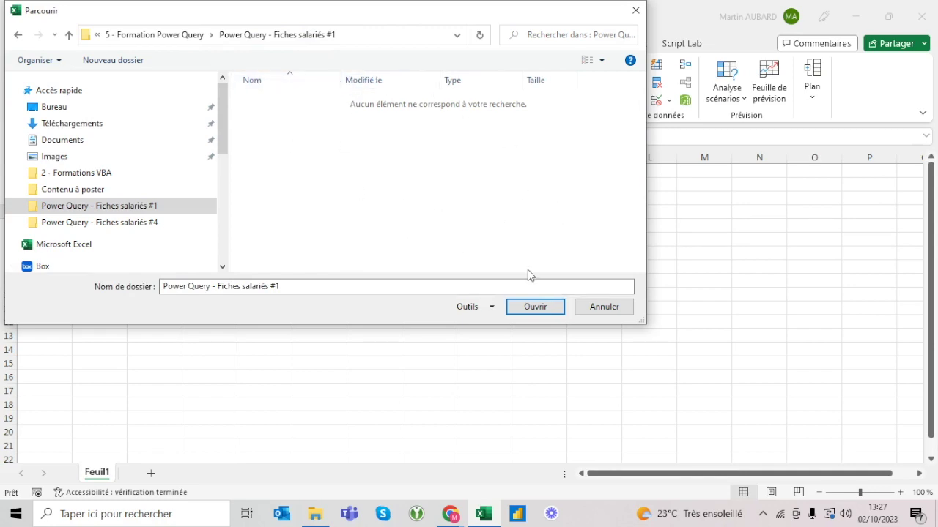
pyautogui.click(534, 310)
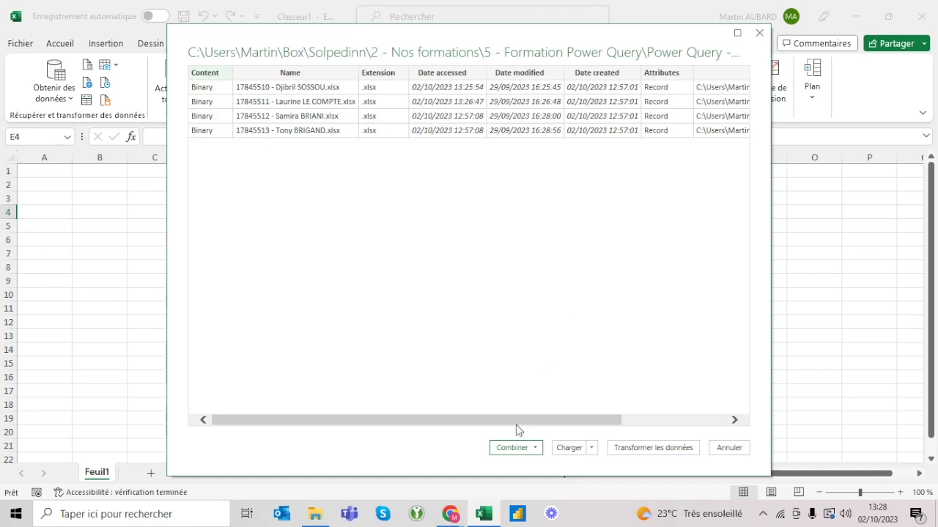
# Combine and transform the four fiches using Sheet1 from each file
pyautogui.click(534, 450)
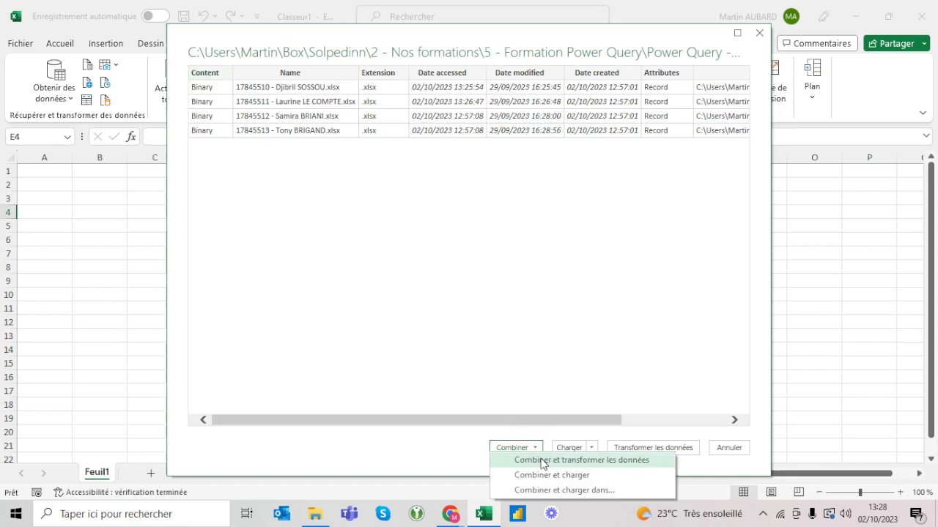
pyautogui.click(543, 460)
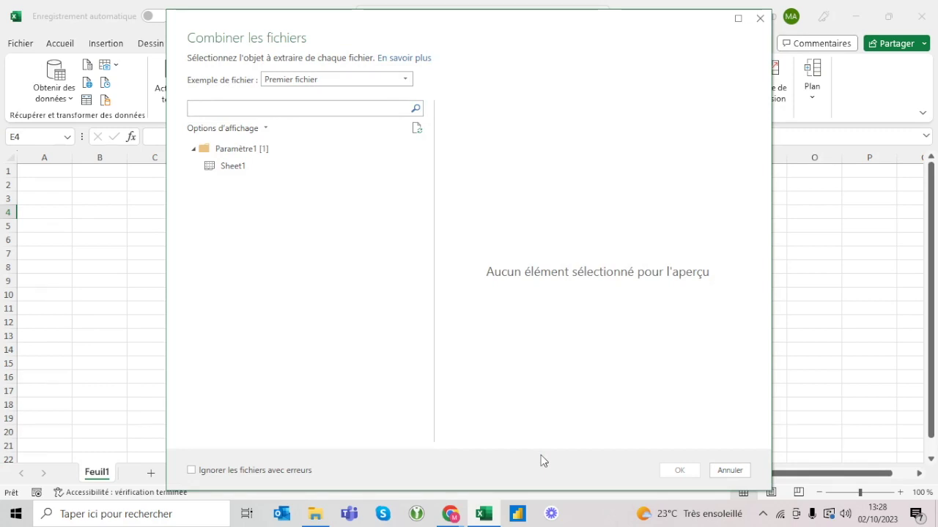
pyautogui.click(233, 167)
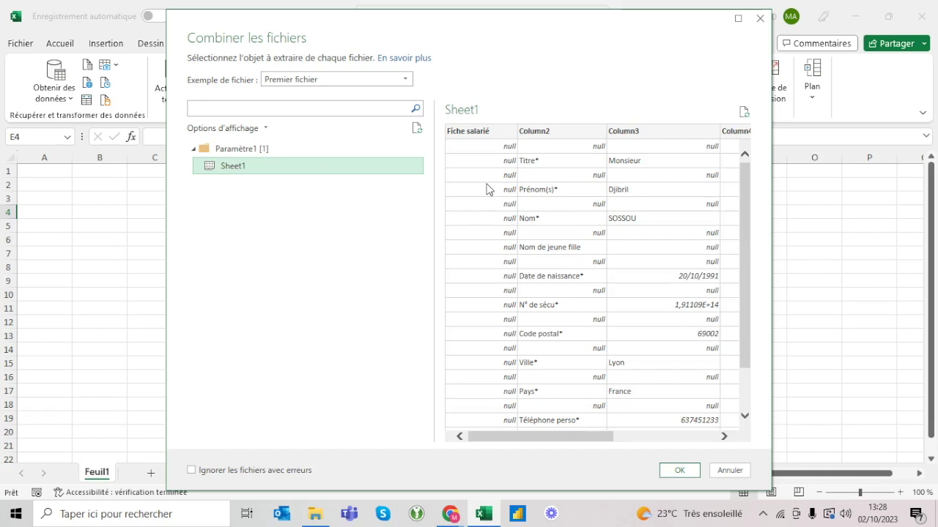
pyautogui.moveTo(584, 436)
pyautogui.mouseDown()
pyautogui.moveTo(686, 433)
pyautogui.moveTo(545, 439)
pyautogui.mouseUp()
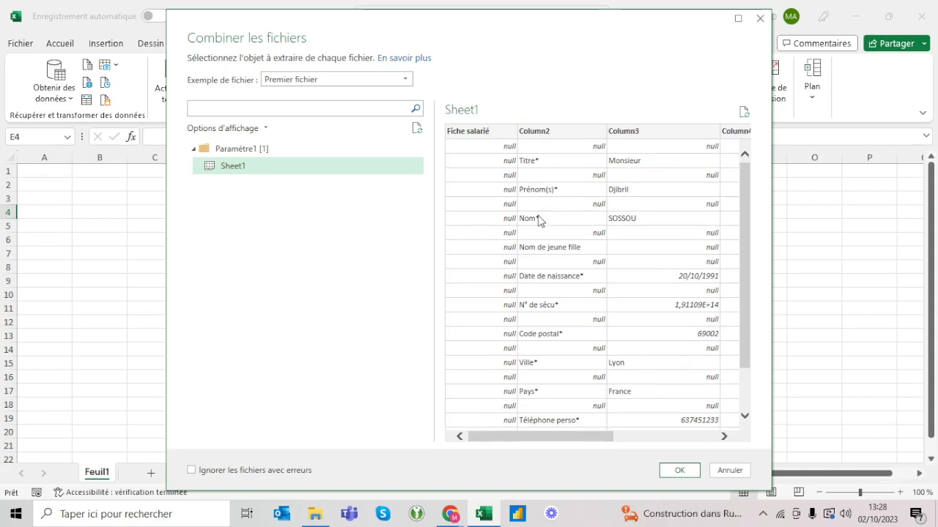
pyautogui.moveTo(563, 436)
pyautogui.mouseDown()
pyautogui.moveTo(630, 439)
pyautogui.moveTo(538, 436)
pyautogui.mouseUp()
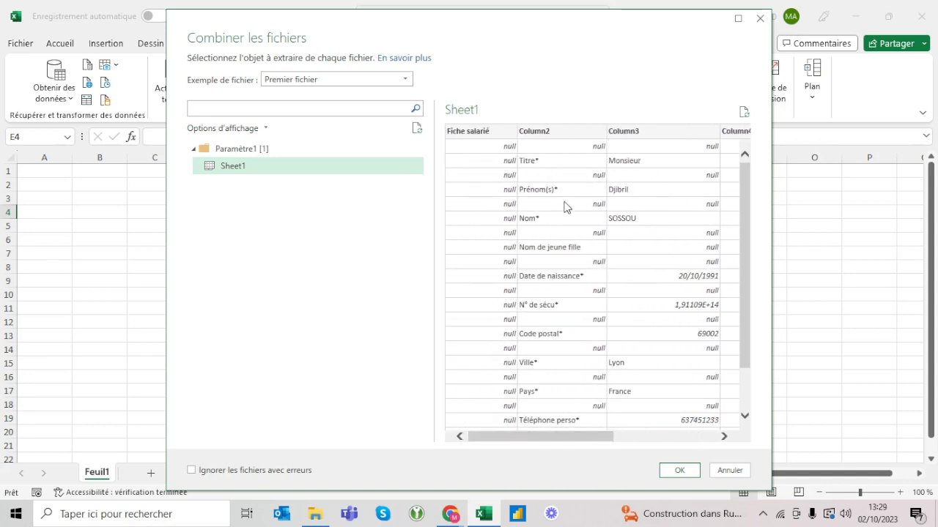
pyautogui.click(679, 470)
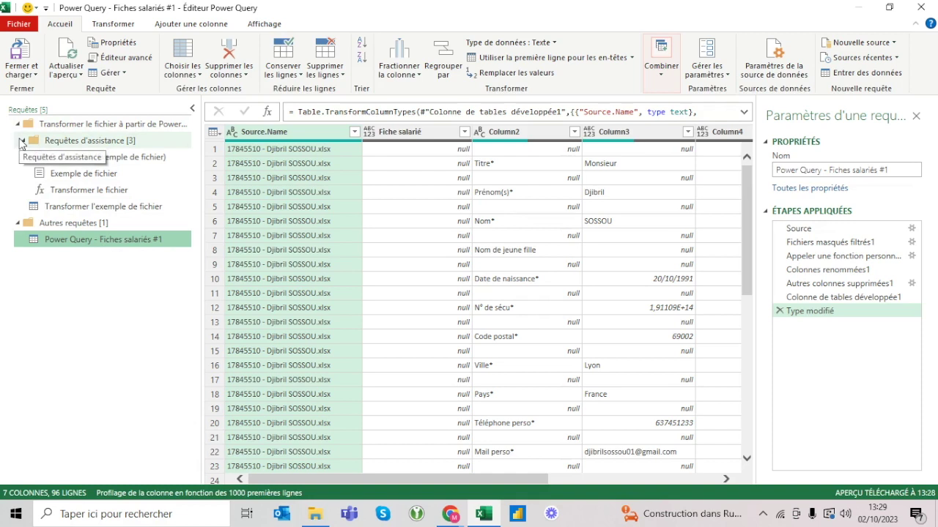
# Collapse the helper query folders and review the combined employee data
pyautogui.click(21, 141)
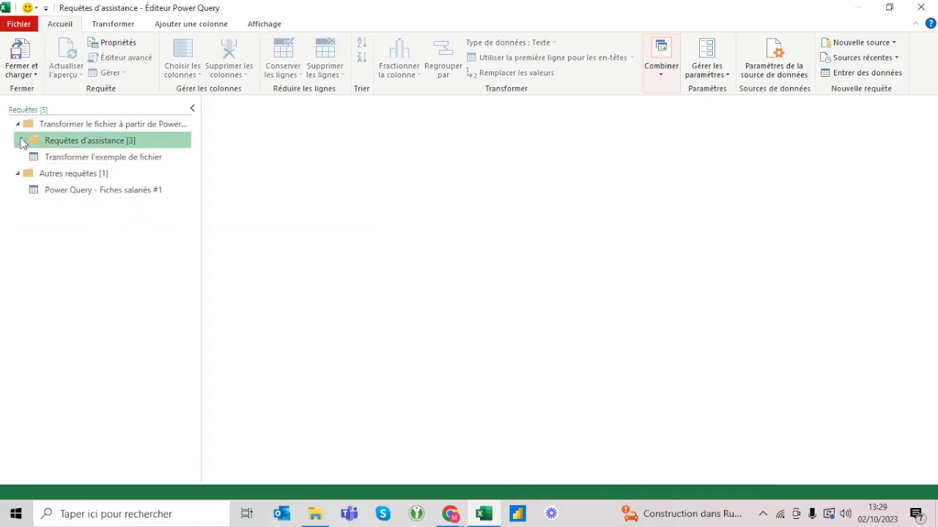
pyautogui.click(19, 128)
pyautogui.click(18, 126)
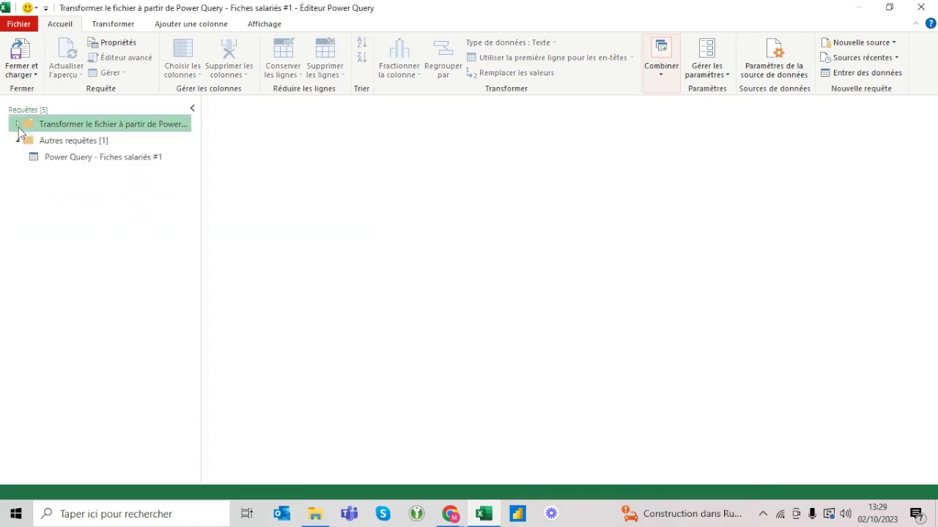
pyautogui.click(79, 158)
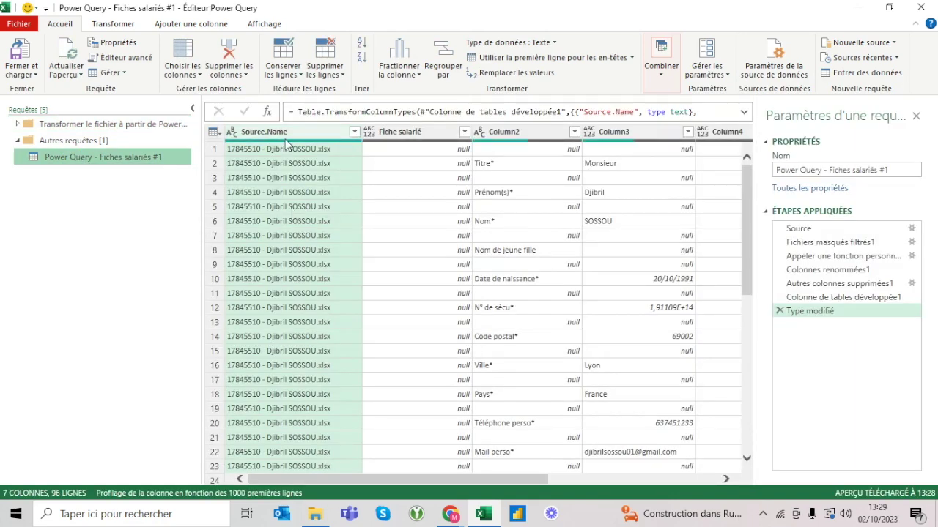
pyautogui.scroll(-8, 283, 212)
pyautogui.scroll(-2, 304, 178)
pyautogui.scroll(-4, 310, 331)
pyautogui.scroll(-3, 310, 331)
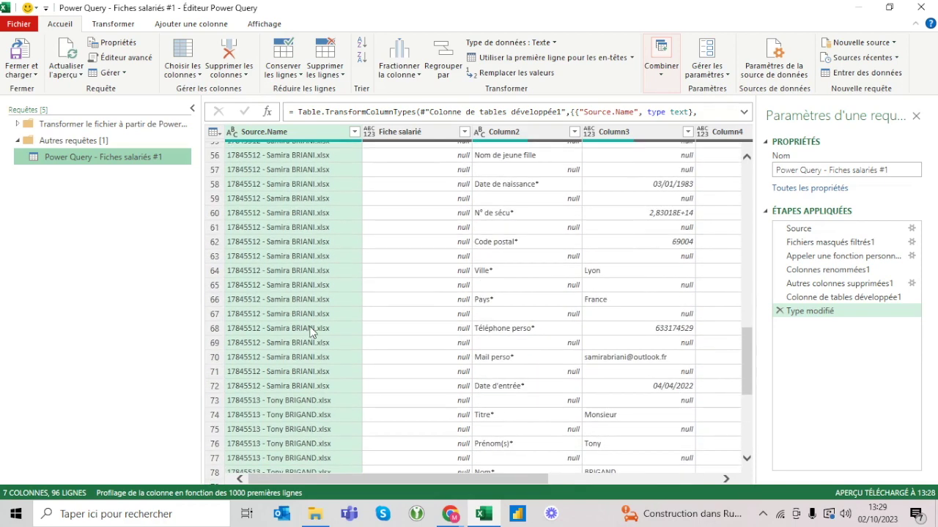
pyautogui.scroll(-7, 306, 225)
pyautogui.scroll(-1, 306, 225)
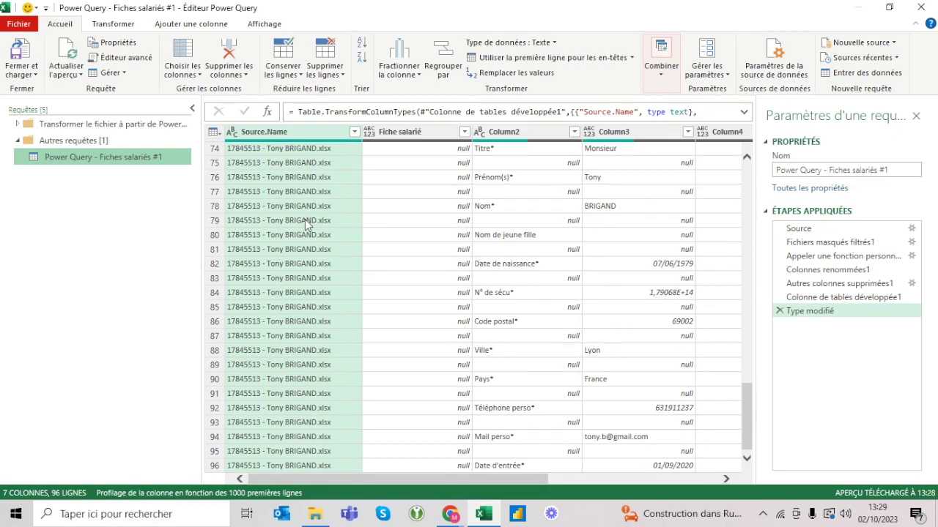
pyautogui.scroll(11, 304, 219)
pyautogui.scroll(13, 305, 219)
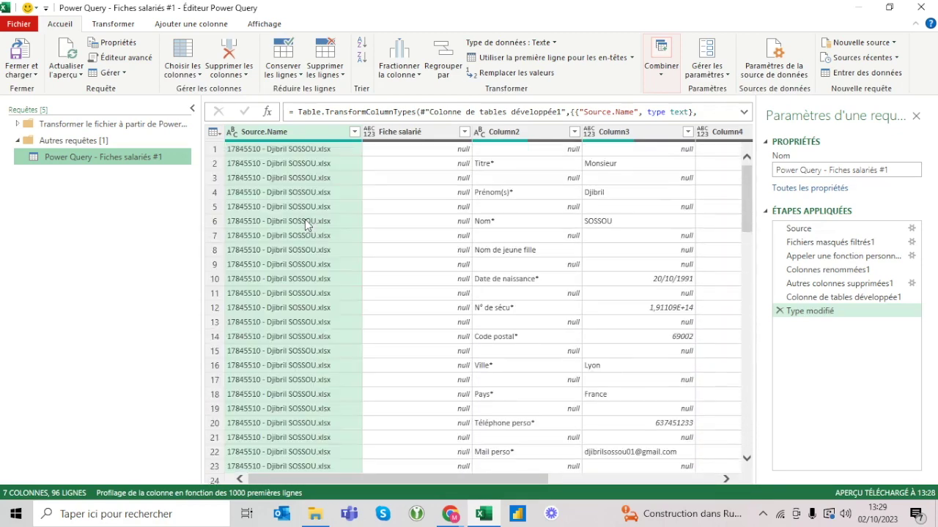
# Rename the combined query to Import fiches salariés
pyautogui.doubleClick(88, 157)
pyautogui.write('Imp')
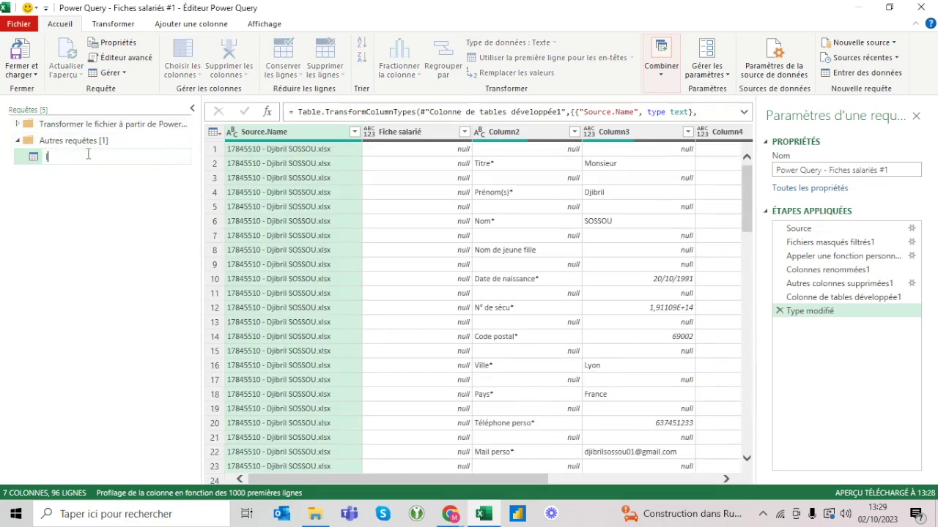
pyautogui.write('ort fichis salariés')
pyautogui.press('Return')
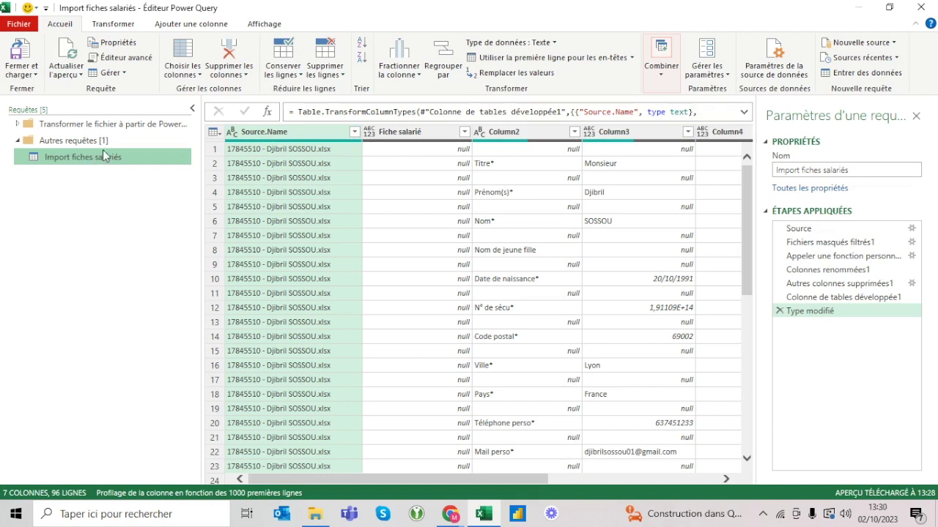
pyautogui.click(397, 139)
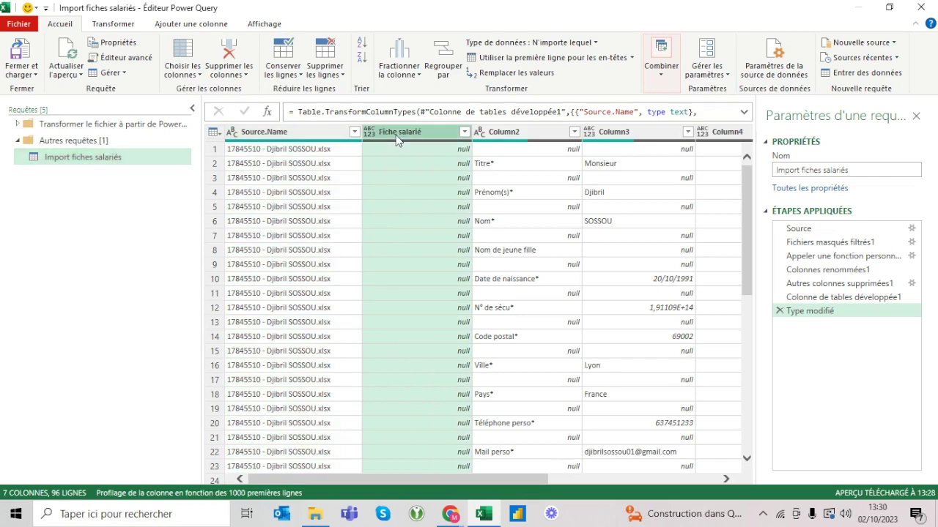
pyautogui.hscroll(2, 447, 192)
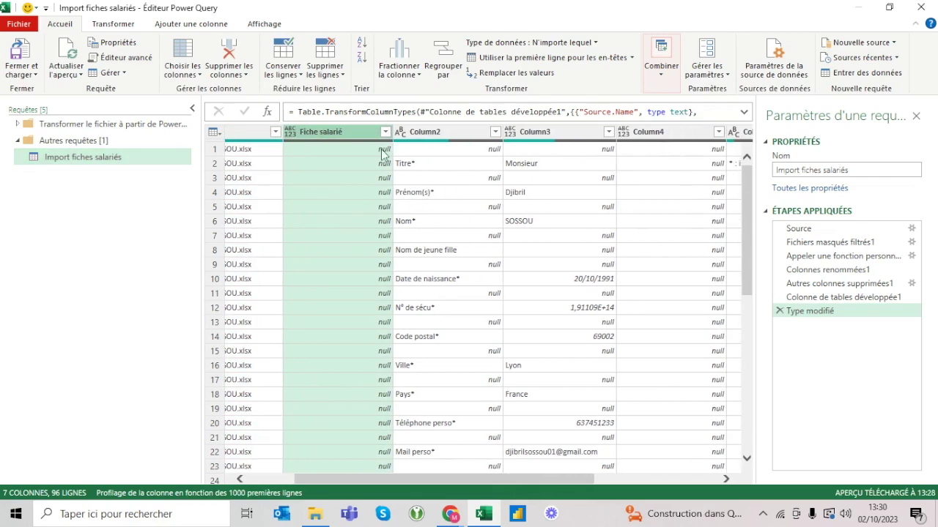
pyautogui.scroll(-5, 350, 170)
pyautogui.scroll(5, 349, 170)
pyautogui.moveTo(338, 140)
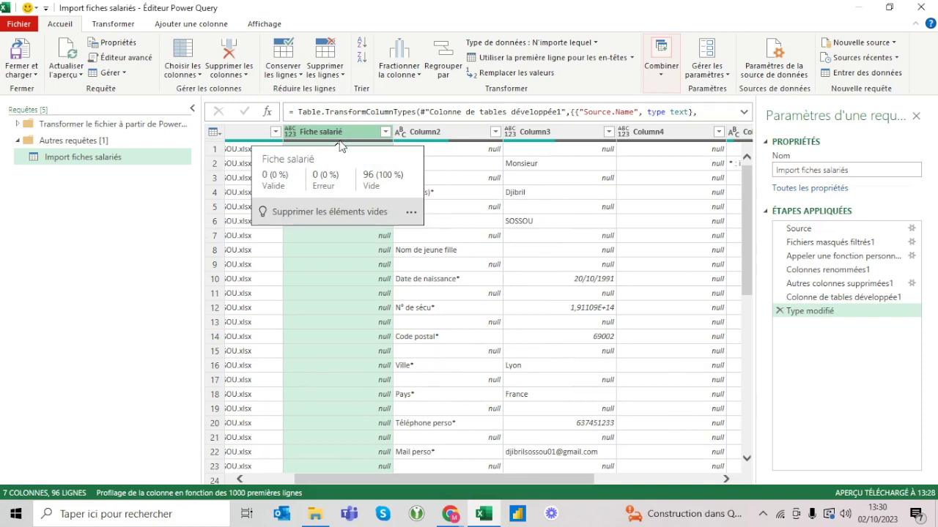
pyautogui.scroll(-8, 312, 335)
pyautogui.scroll(-4, 312, 335)
pyautogui.scroll(-5, 311, 337)
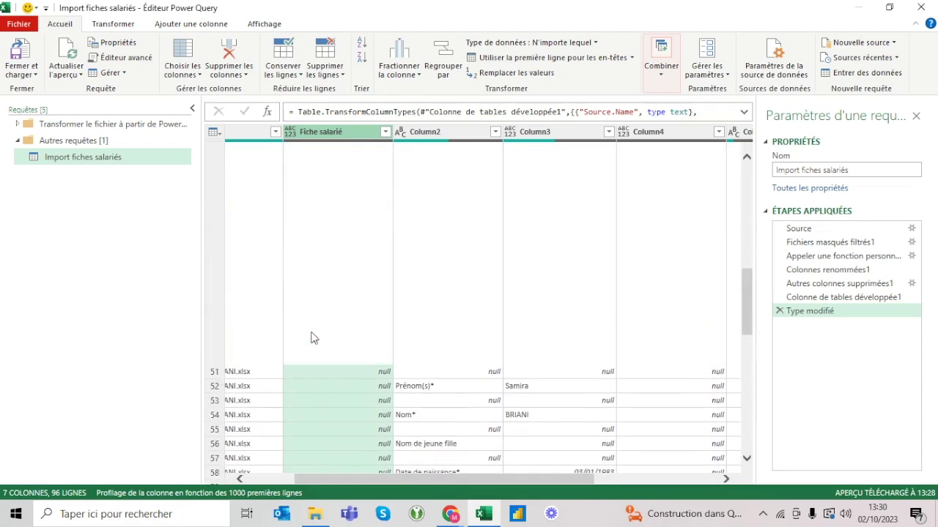
pyautogui.scroll(15, 311, 337)
pyautogui.scroll(-6, 312, 337)
pyautogui.scroll(6, 310, 335)
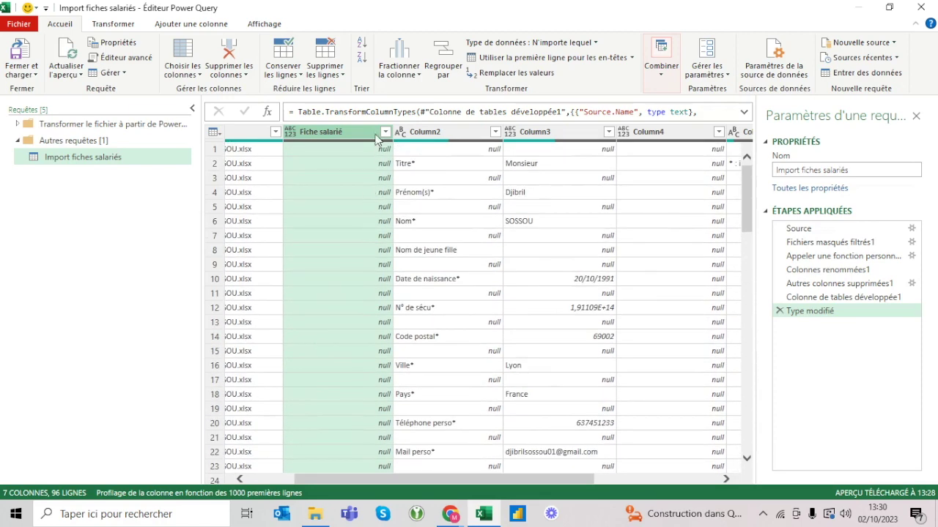
pyautogui.click(647, 134)
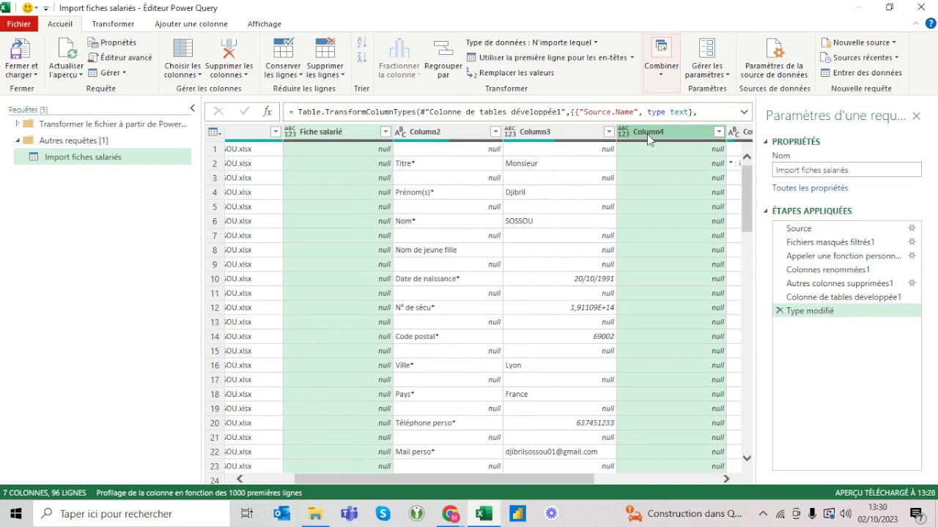
pyautogui.hscroll(3, 599, 236)
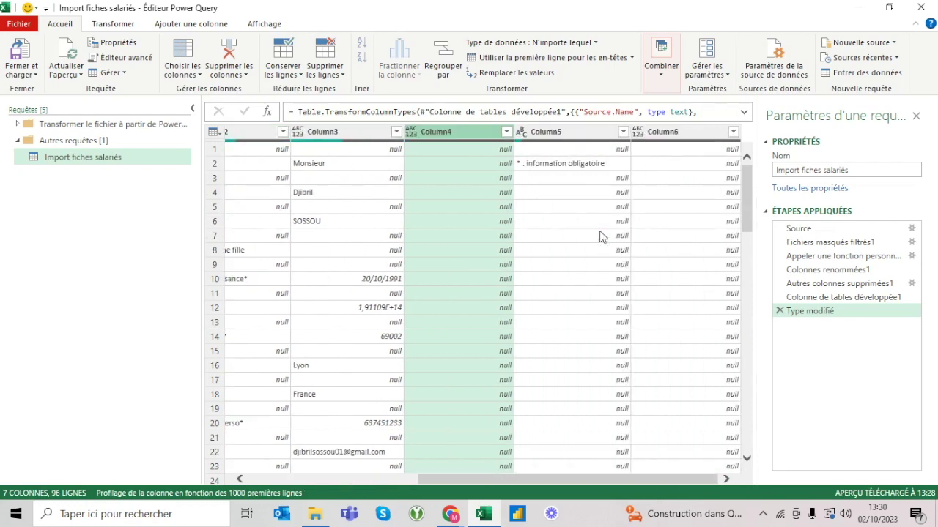
pyautogui.hscroll(-5, 556, 228)
pyautogui.click(297, 134)
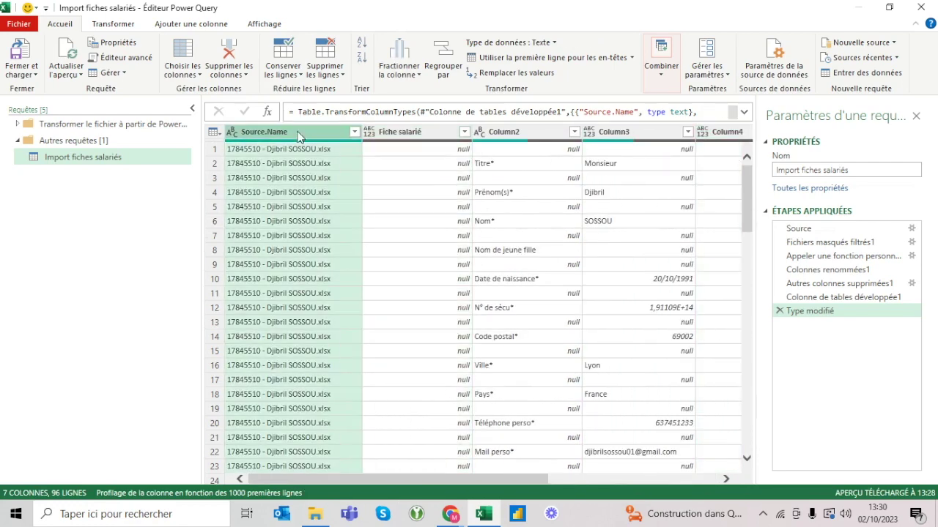
pyautogui.keyDown('ctrl'); pyautogui.click(532, 131); pyautogui.keyUp('ctrl')
pyautogui.keyDown('ctrl'); pyautogui.click(650, 134); pyautogui.keyUp('ctrl')
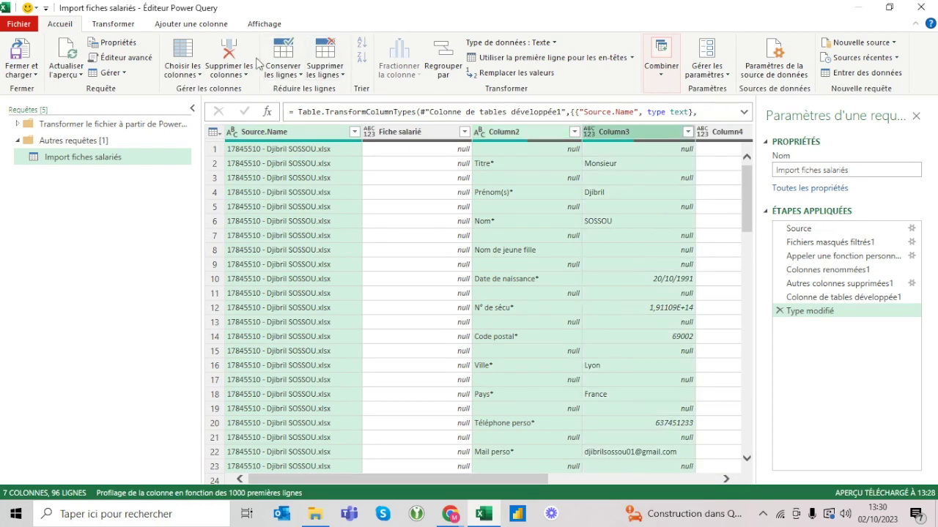
# Remove all columns except Source.Name, Column2 and Column3, and preview sample values
pyautogui.click(242, 75)
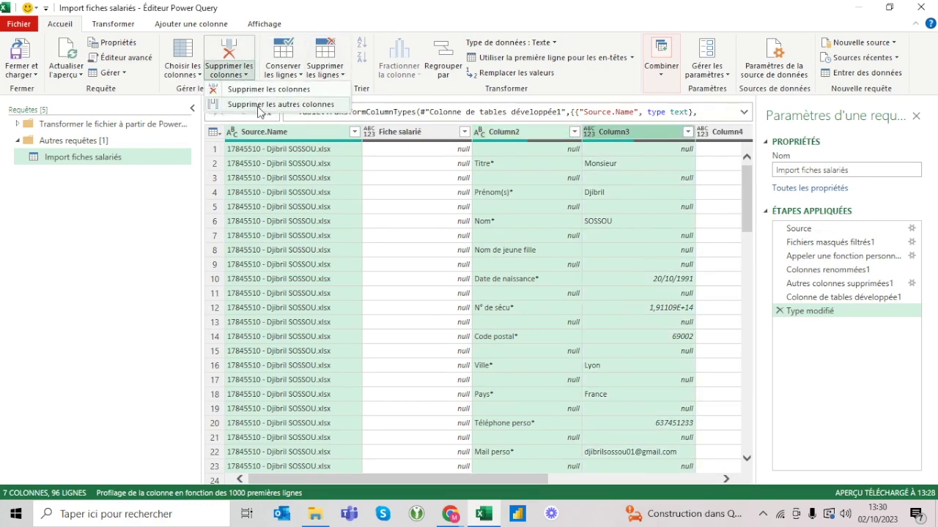
pyautogui.click(278, 104)
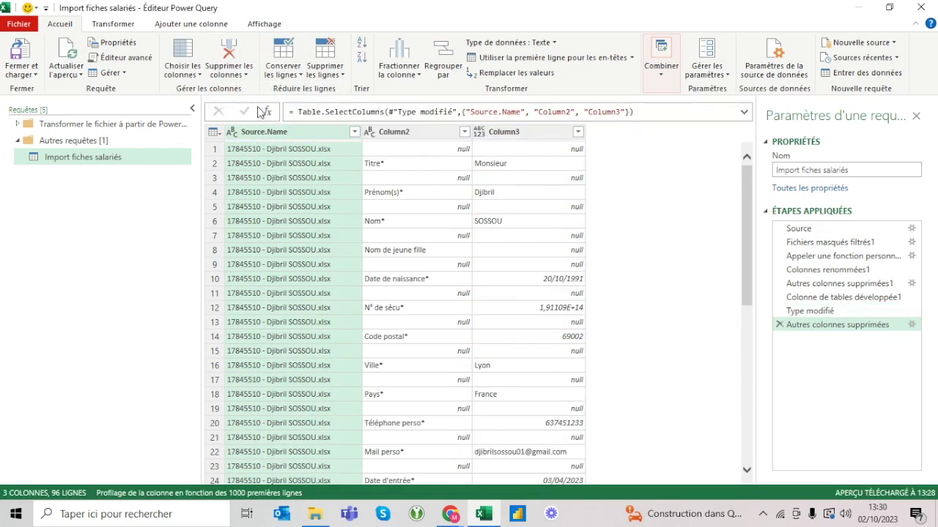
pyautogui.click(359, 182)
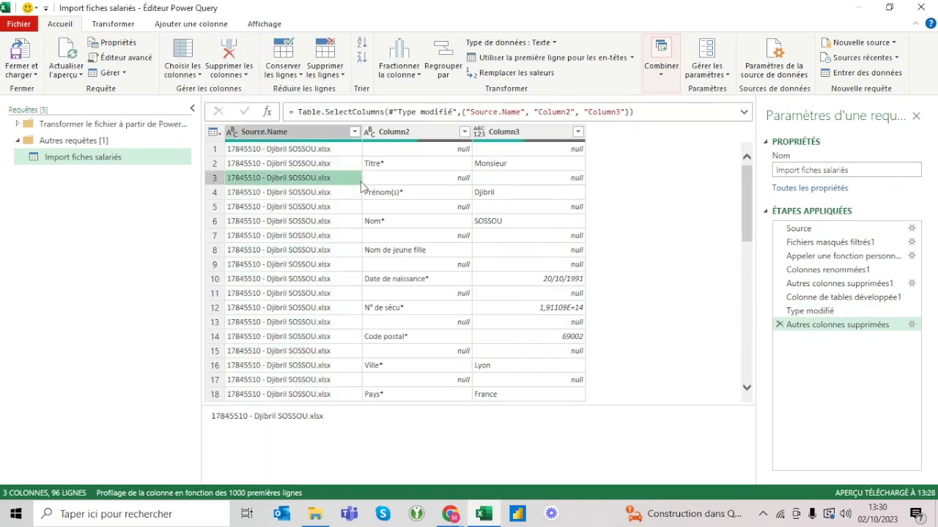
pyautogui.click(499, 194)
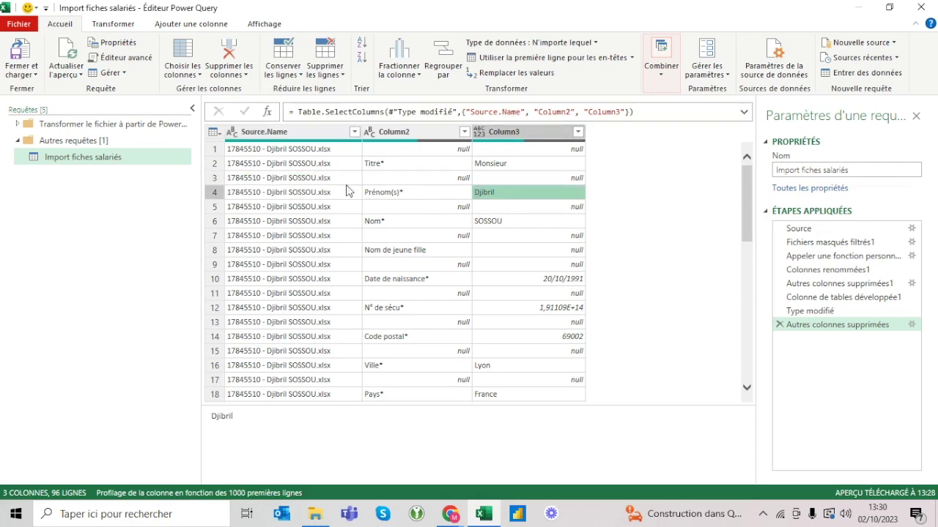
pyautogui.click(563, 280)
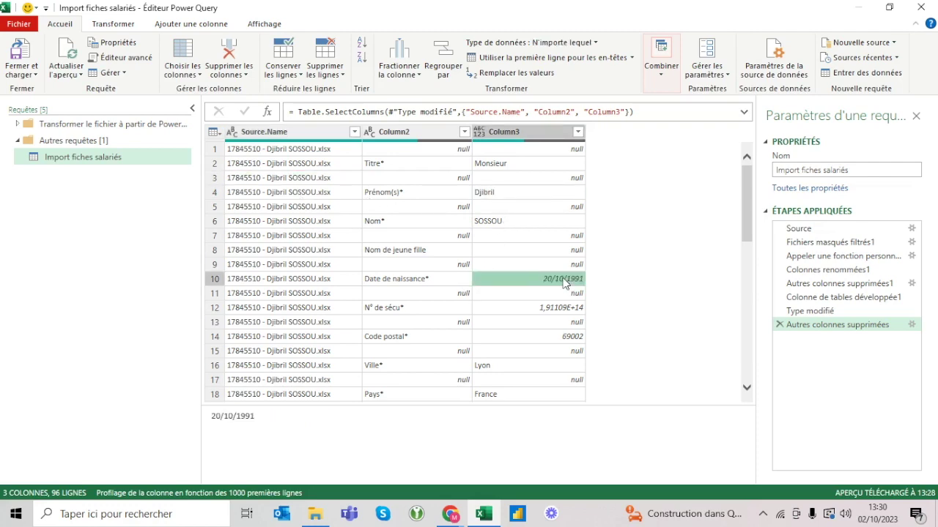
pyautogui.scroll(-5, 564, 284)
pyautogui.scroll(-1, 564, 284)
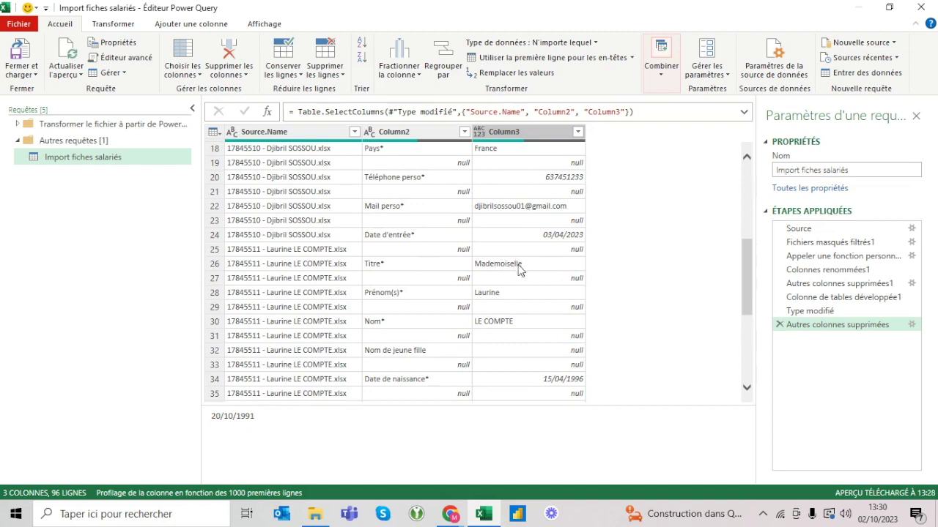
pyautogui.click(509, 297)
pyautogui.click(533, 381)
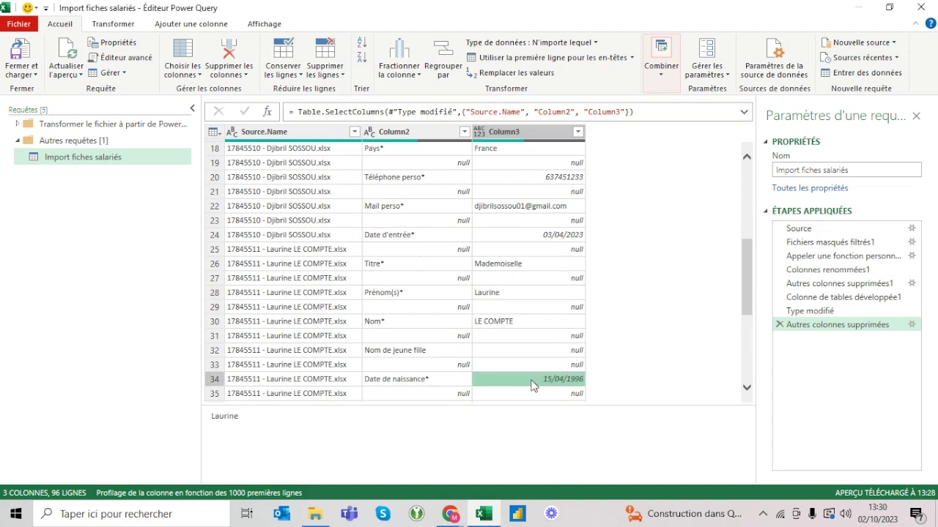
# Inspect the Titre*, Prénom(s)* and Nom* labels in Column2
pyautogui.scroll(6, 533, 387)
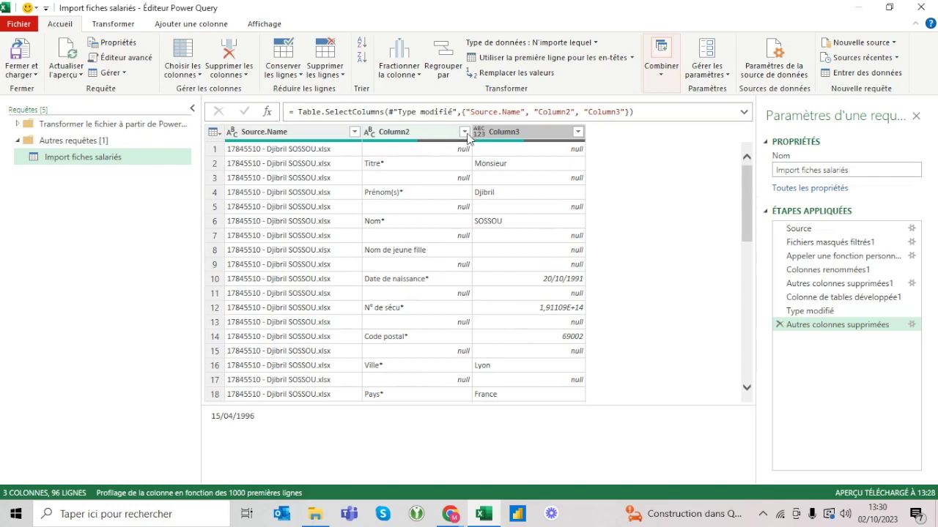
pyautogui.click(379, 169)
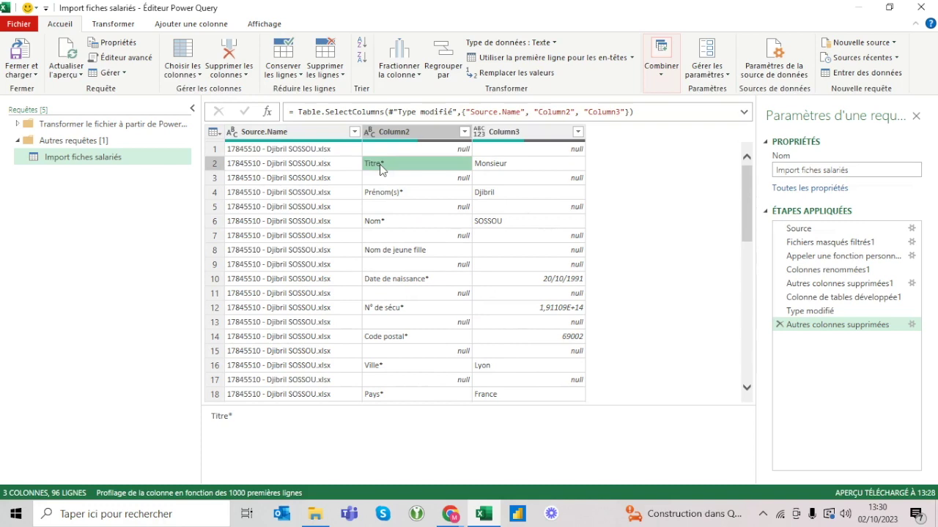
pyautogui.click(378, 194)
pyautogui.click(376, 223)
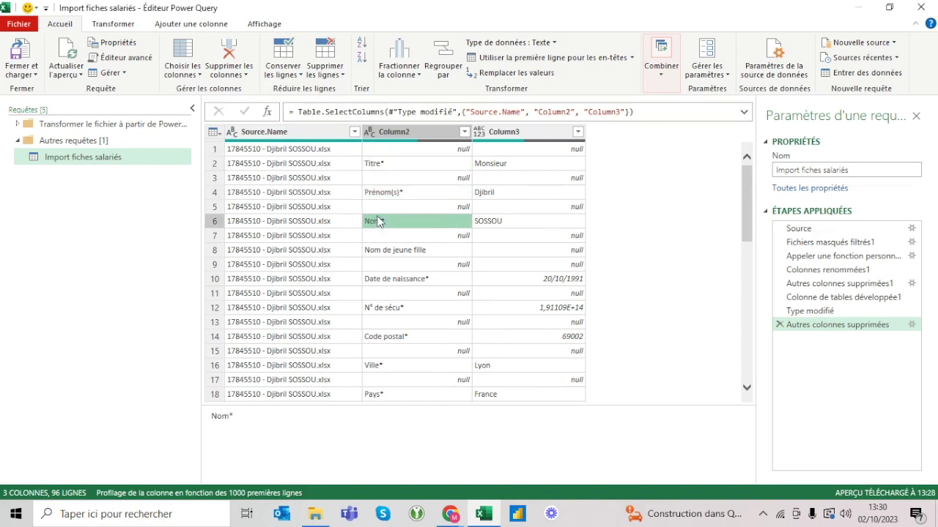
pyautogui.click(405, 150)
pyautogui.click(464, 132)
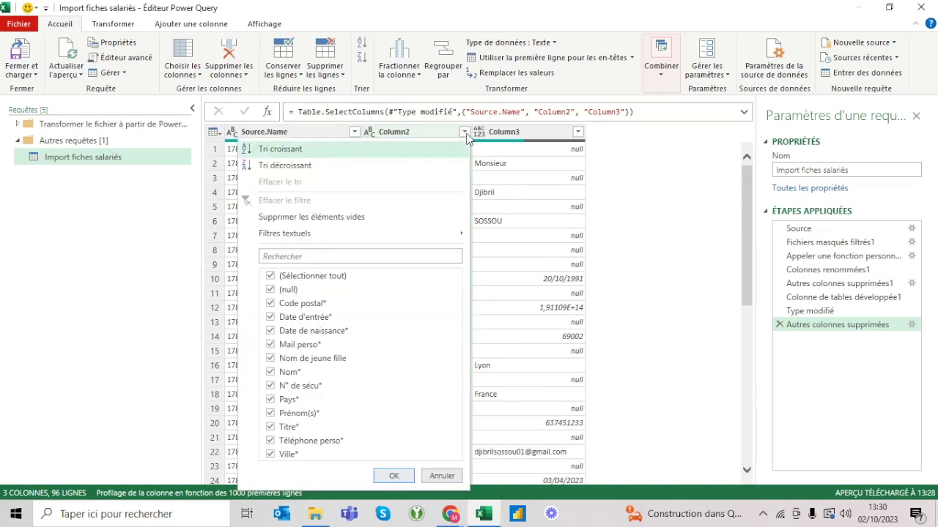
# Filter out (null) values in Column2, leaving 48 rows
pyautogui.click(271, 291)
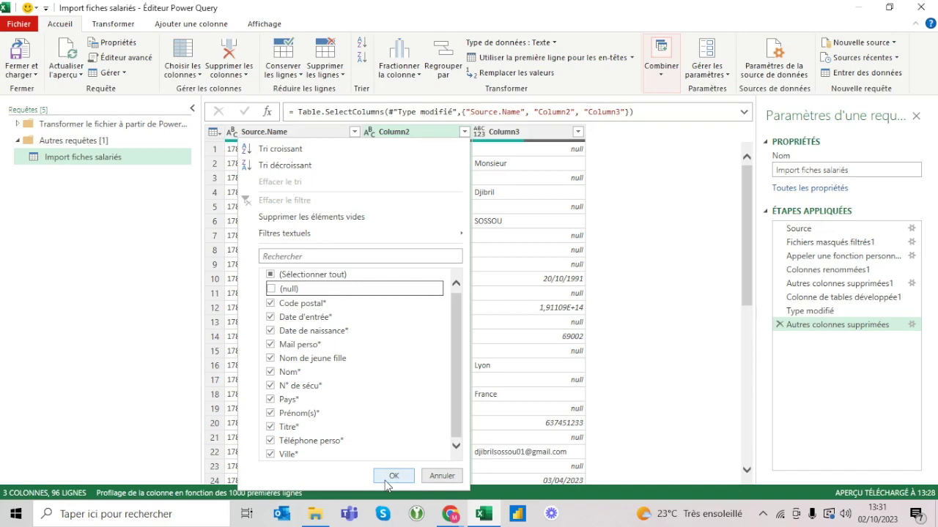
pyautogui.click(393, 476)
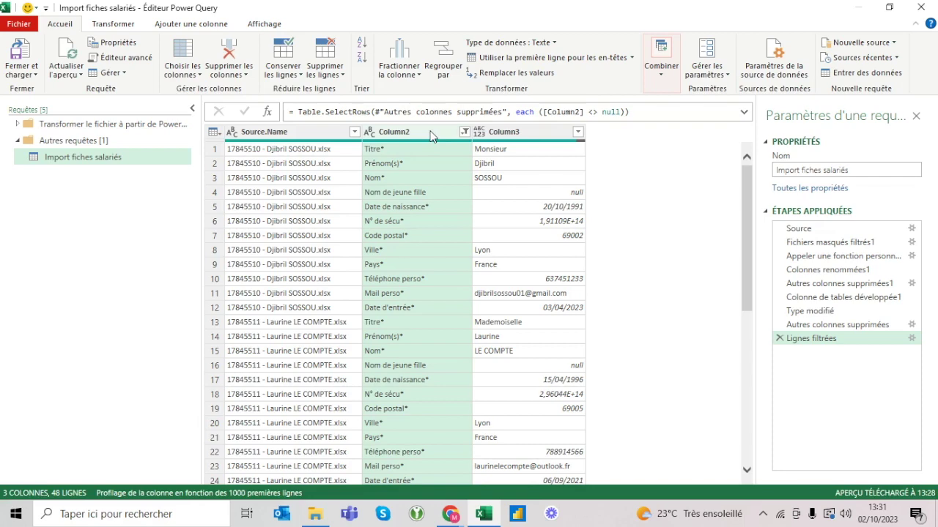
# Move Column2 to the first position and rename it Titre
pyautogui.moveTo(430, 137); pyautogui.dragTo(275, 134)
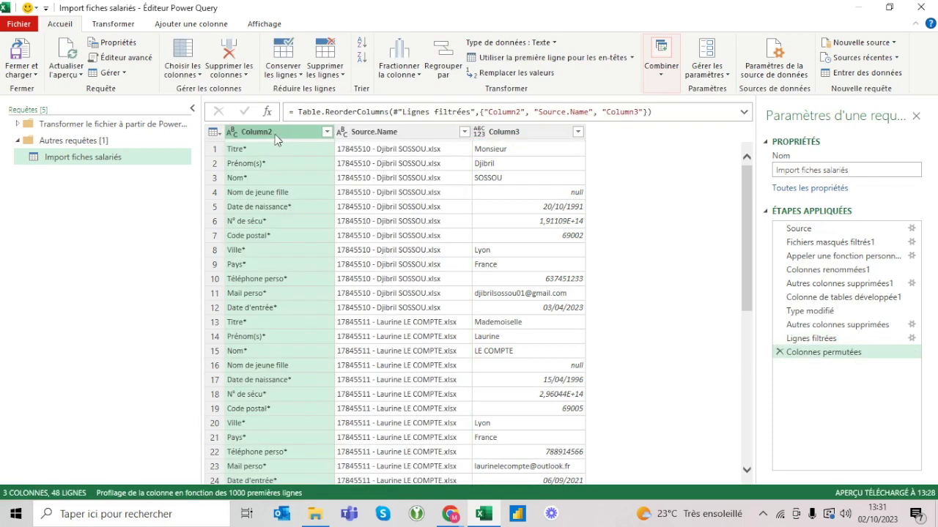
pyautogui.doubleClick(276, 134)
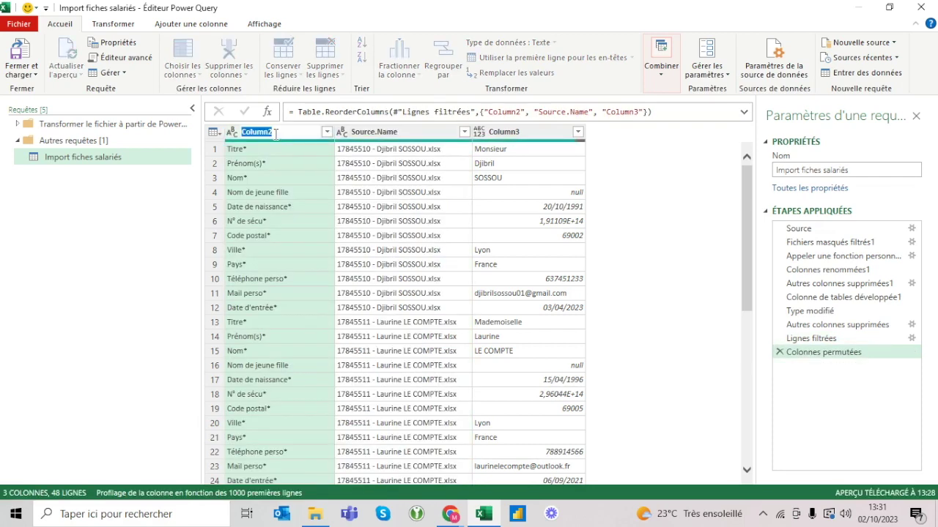
pyautogui.write('Titre')
pyautogui.press('Return')
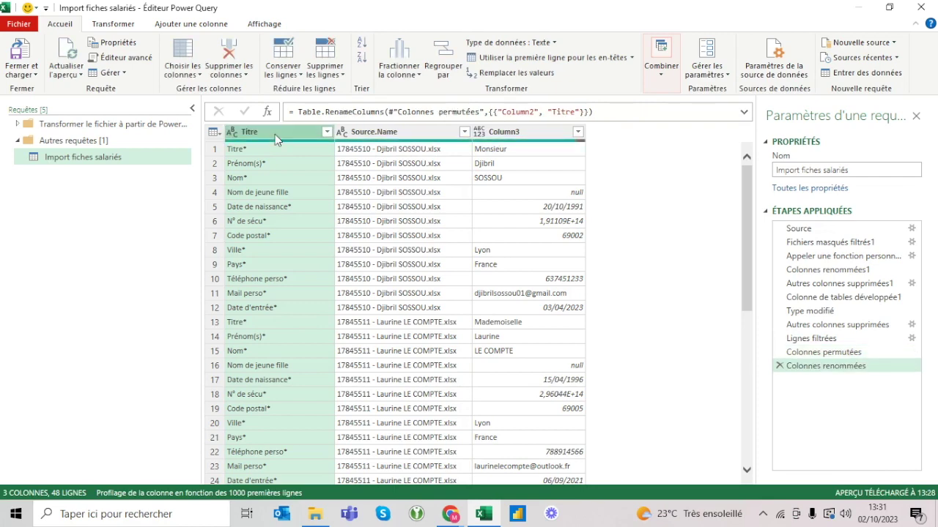
# Rename the Source.Name column to Matricule
pyautogui.click(381, 133)
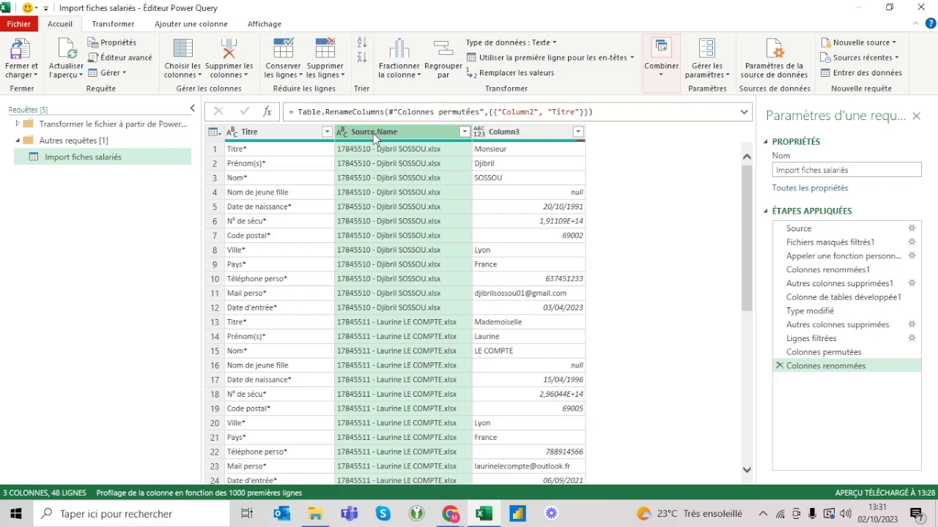
pyautogui.doubleClick(395, 131)
pyautogui.write('Matricule')
pyautogui.press('Return')
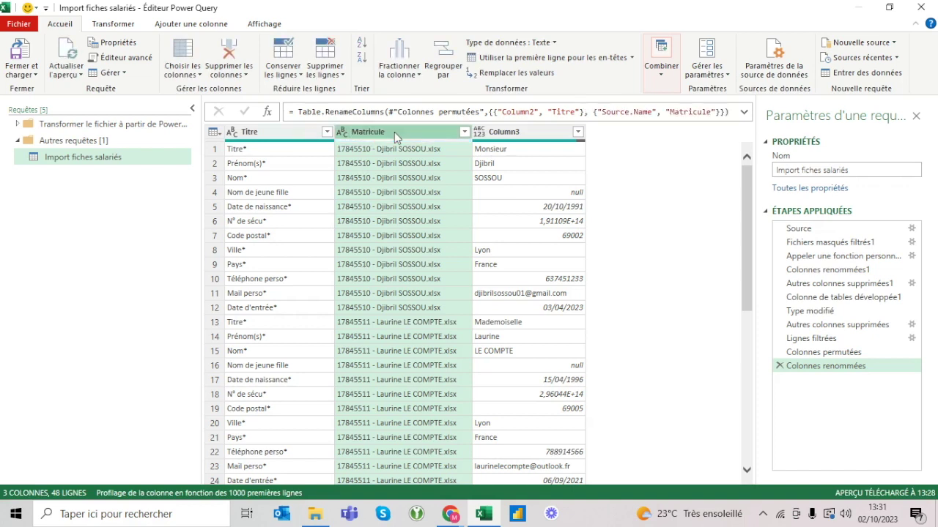
pyautogui.click(664, 68)
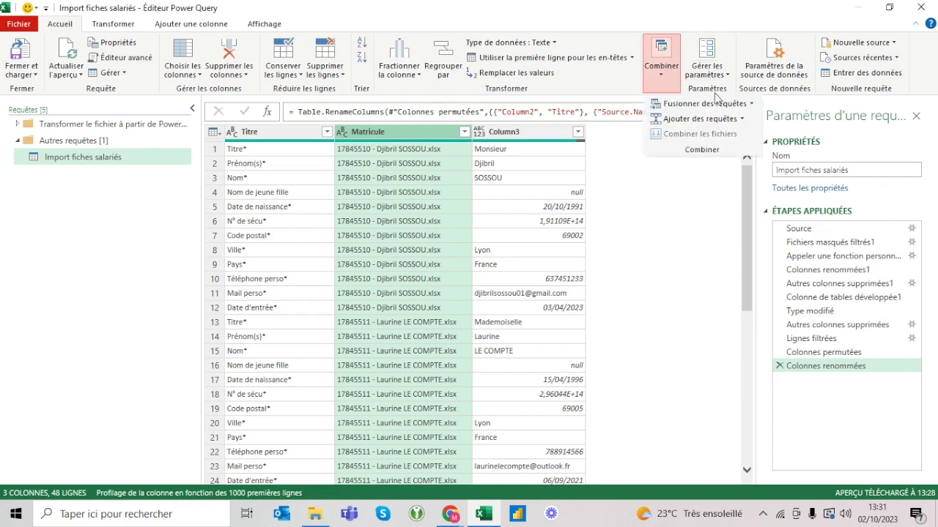
# Keep only the employee number in Matricule by extracting the text before the ' -' delimiter
pyautogui.press('Escape')
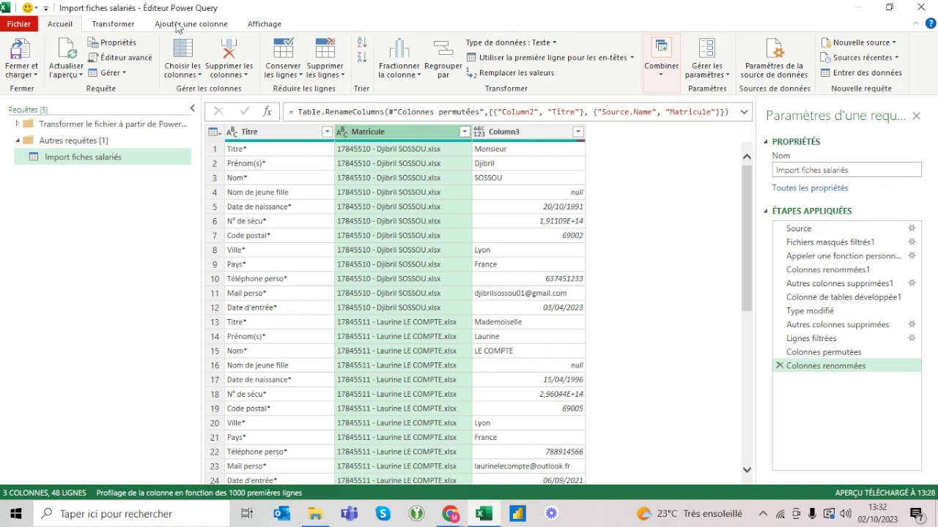
pyautogui.click(113, 26)
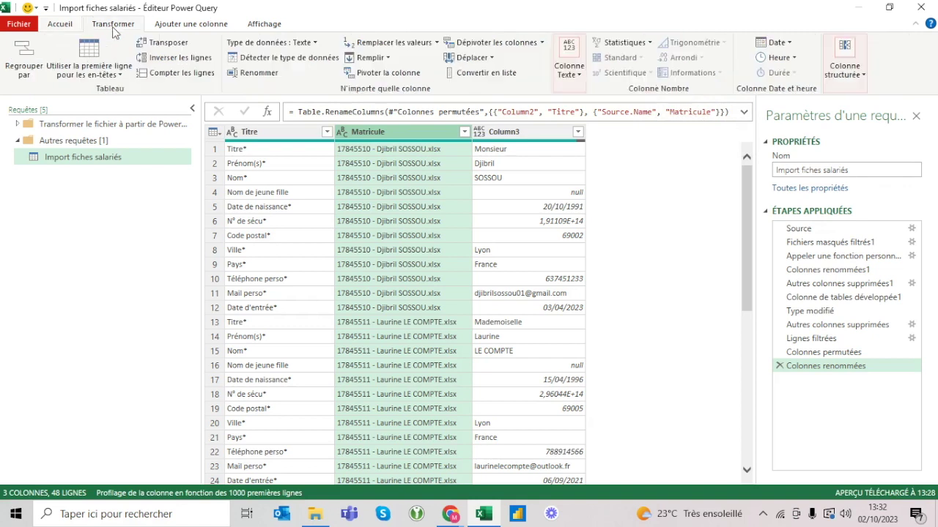
pyautogui.click(568, 81)
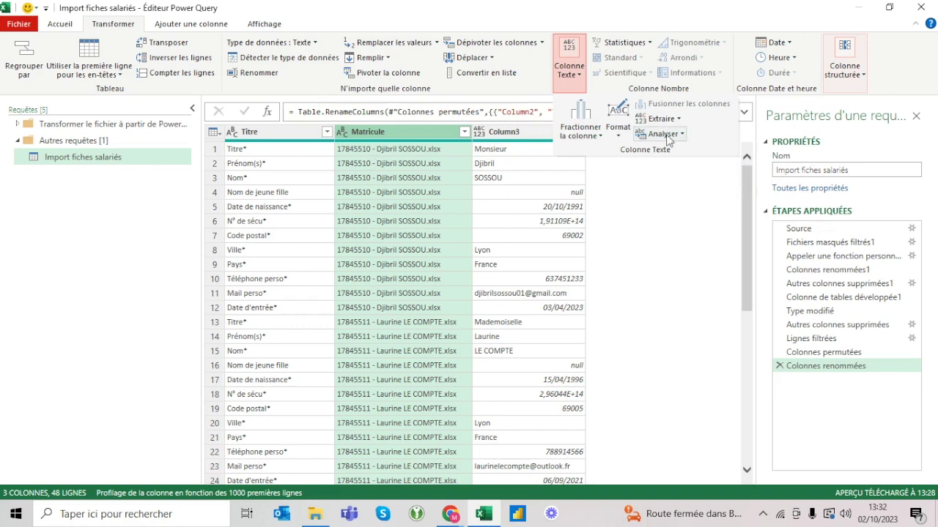
pyautogui.click(668, 121)
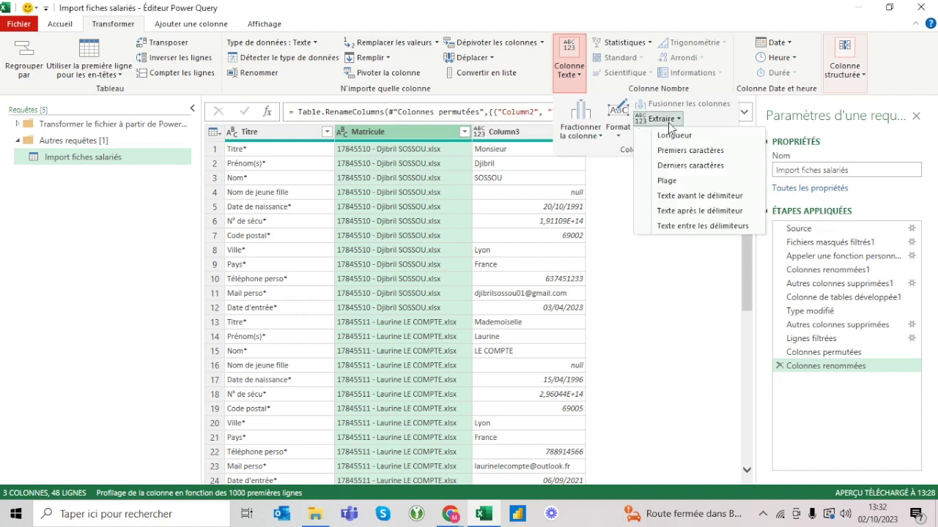
pyautogui.click(685, 196)
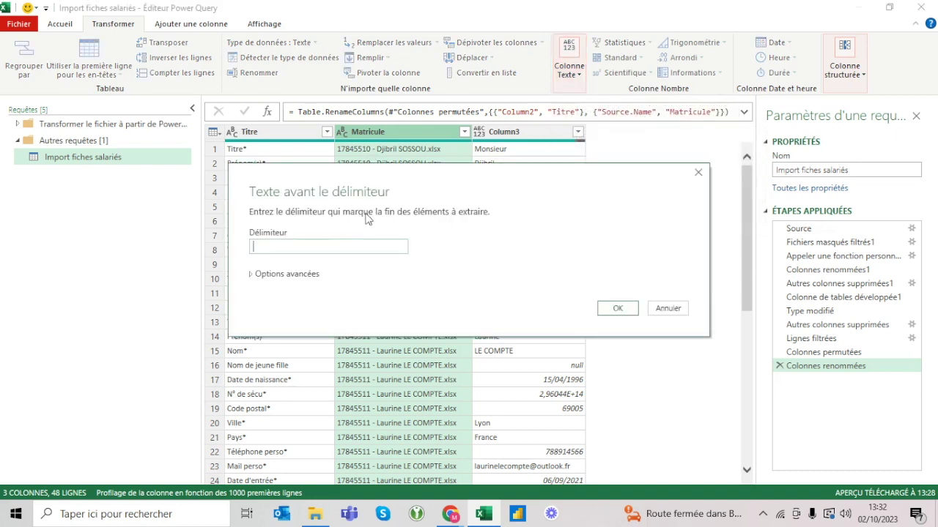
pyautogui.write('-')
pyautogui.click(630, 312)
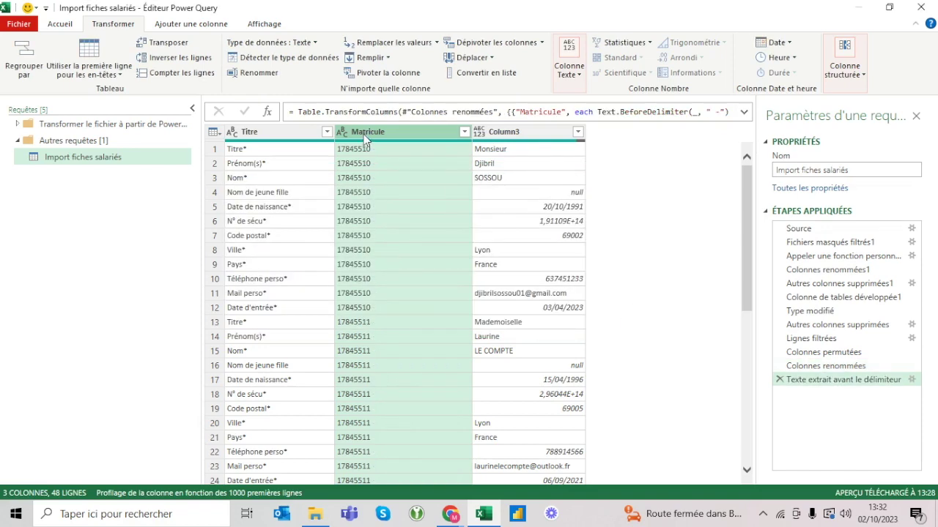
# Compare the table before and after the extraction step, inspecting the Matricule and Column3 values
pyautogui.click(810, 367)
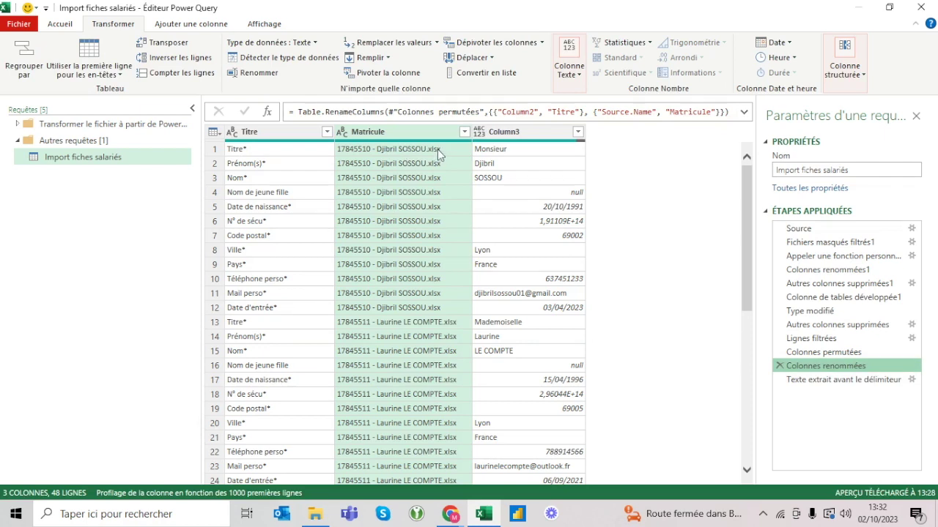
pyautogui.click(806, 380)
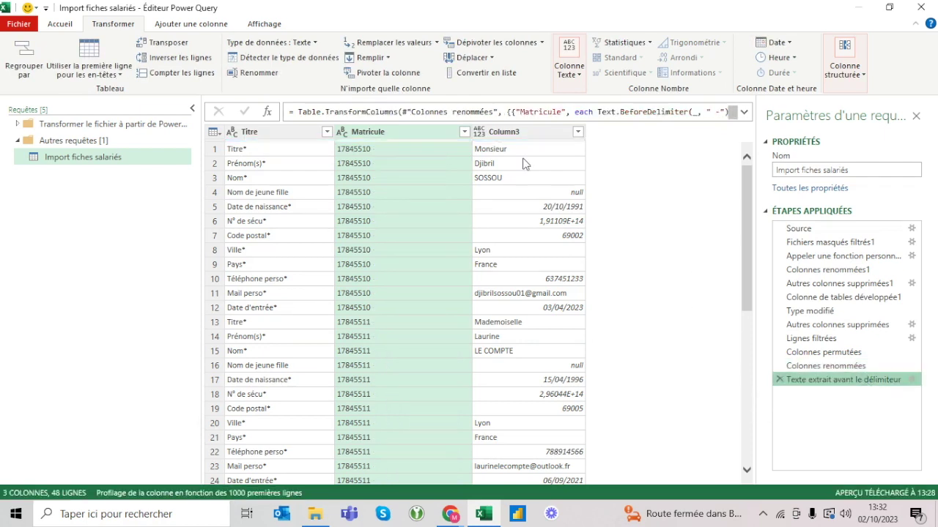
pyautogui.click(509, 177)
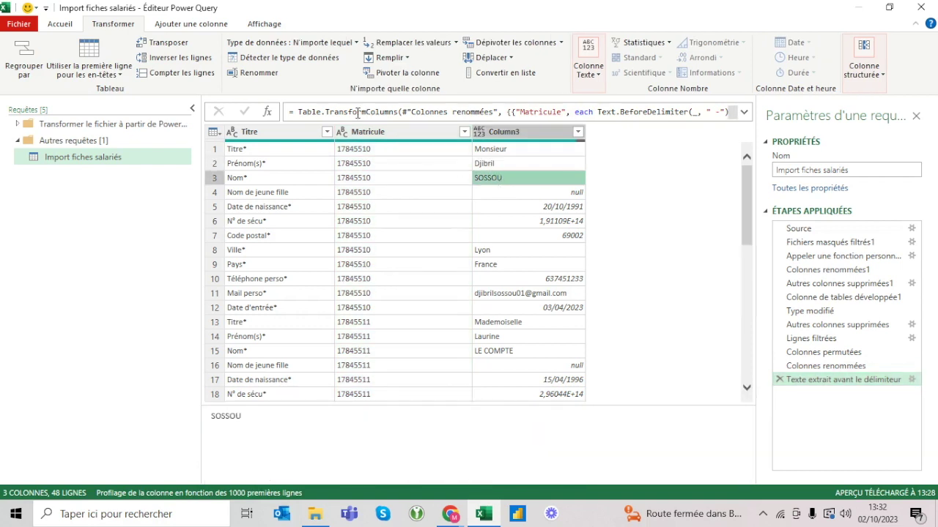
pyautogui.click(357, 134)
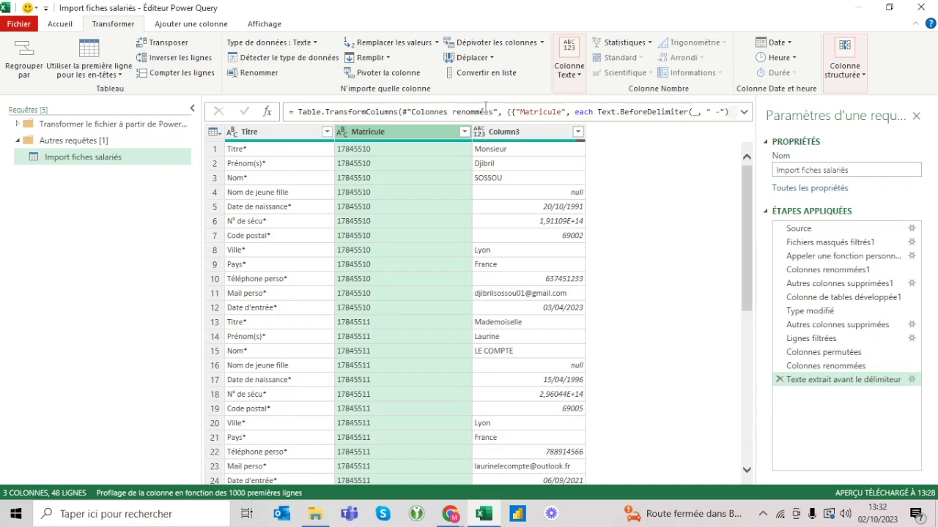
pyautogui.click(517, 136)
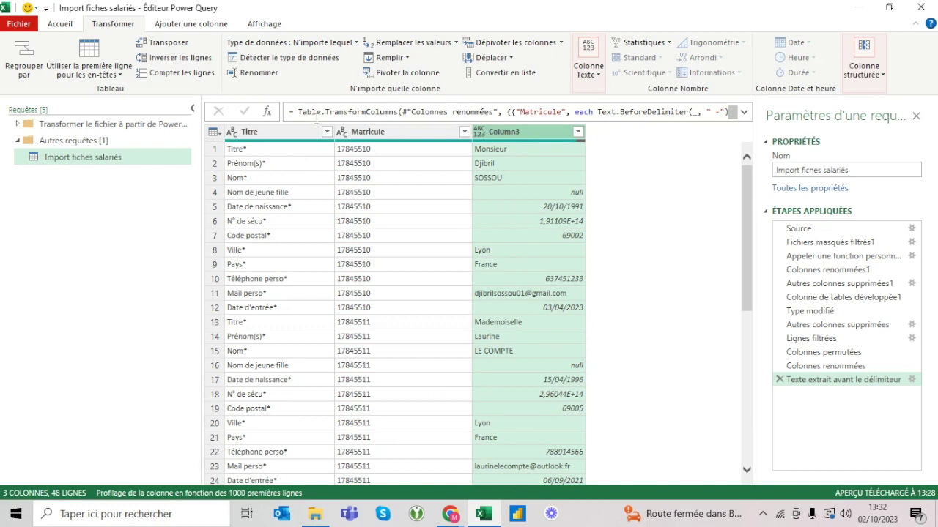
pyautogui.click(272, 131)
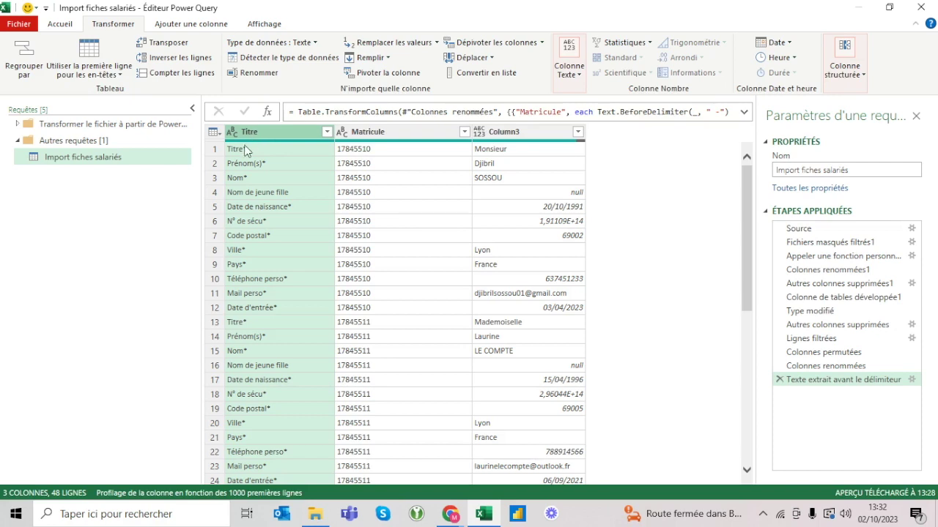
pyautogui.click(241, 149)
pyautogui.click(242, 163)
pyautogui.click(240, 178)
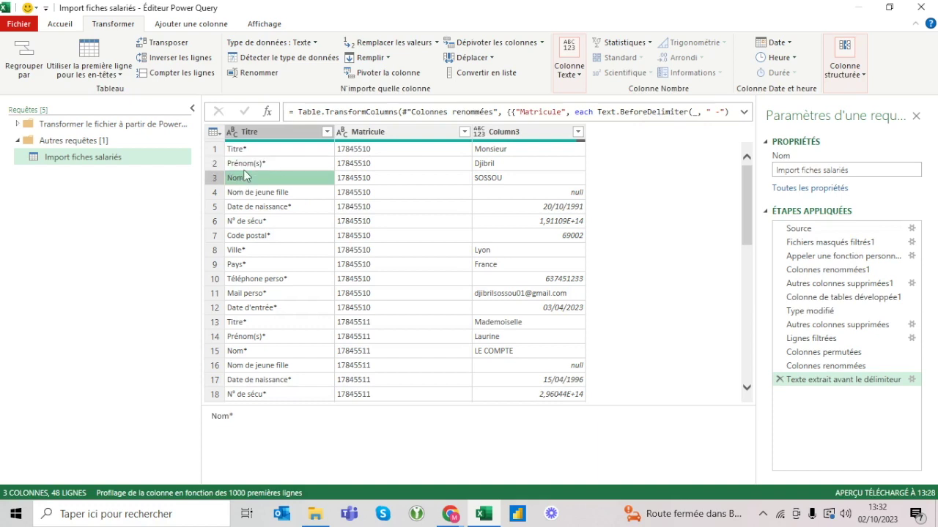
pyautogui.click(281, 131)
pyautogui.click(252, 154)
pyautogui.click(284, 164)
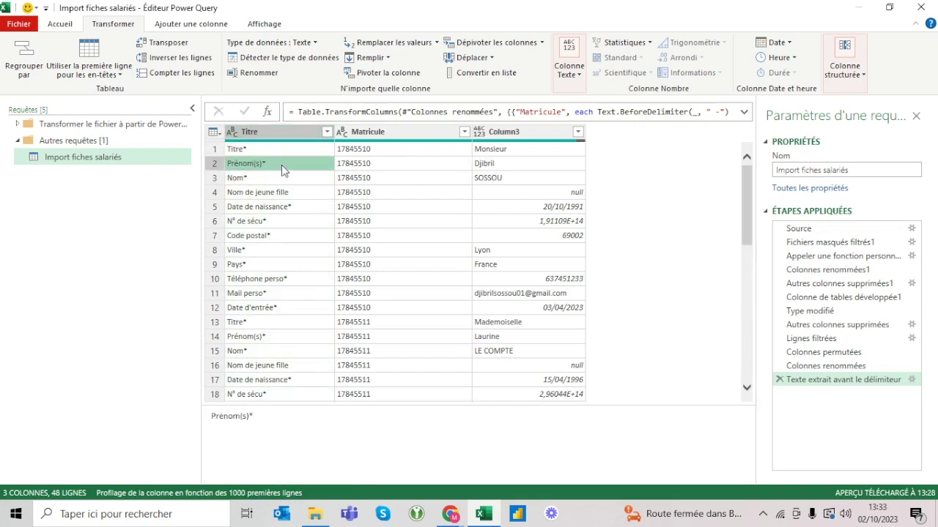
pyautogui.click(304, 133)
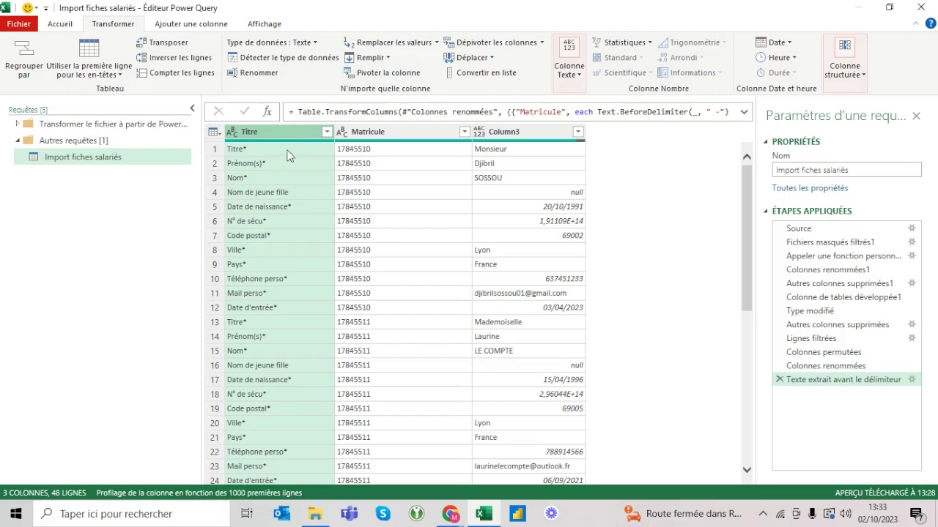
pyautogui.click(415, 77)
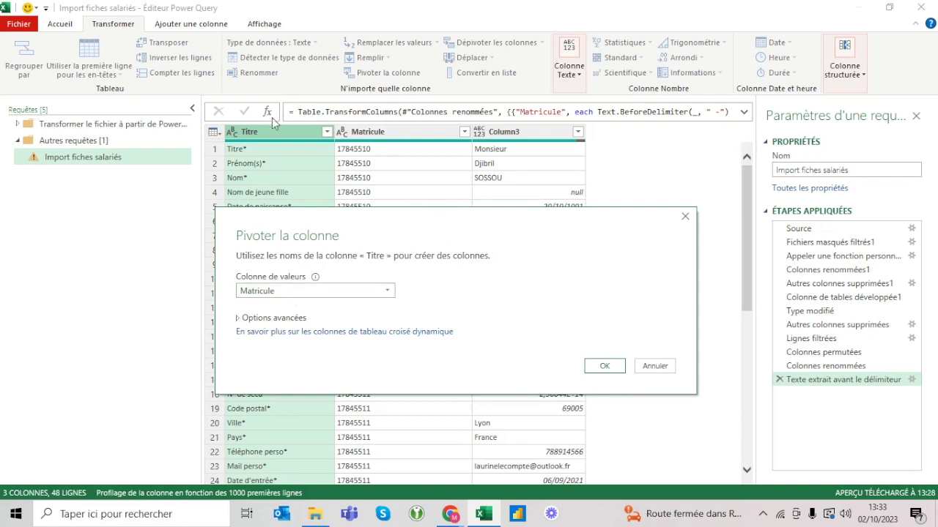
# Pivot Titre into columns using Column3 as values with 'Ne pas agréger' aggregation
pyautogui.click(287, 291)
pyautogui.click(277, 320)
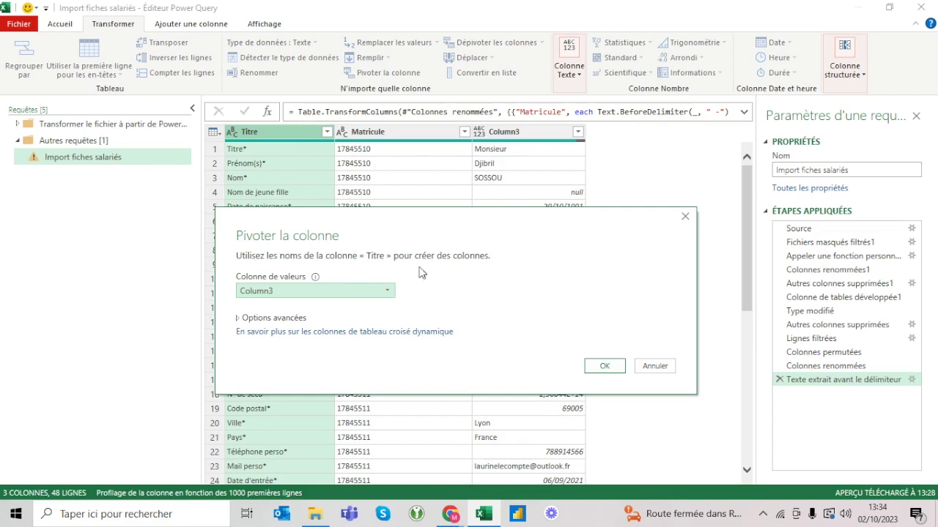
pyautogui.click(284, 321)
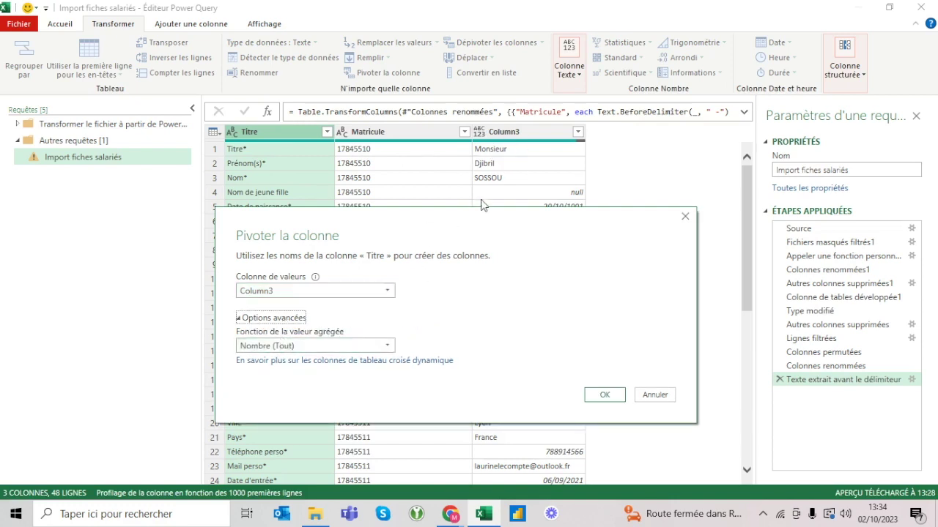
pyautogui.click(303, 345)
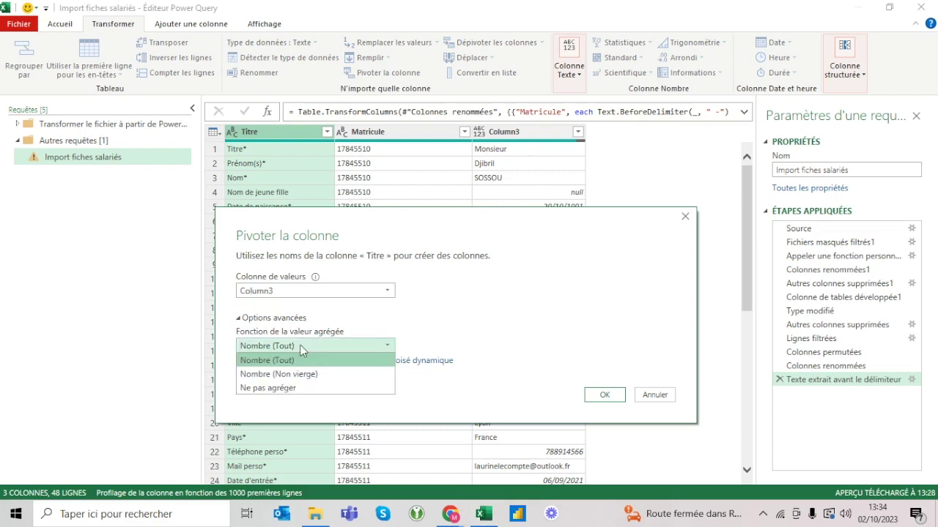
pyautogui.click(291, 391)
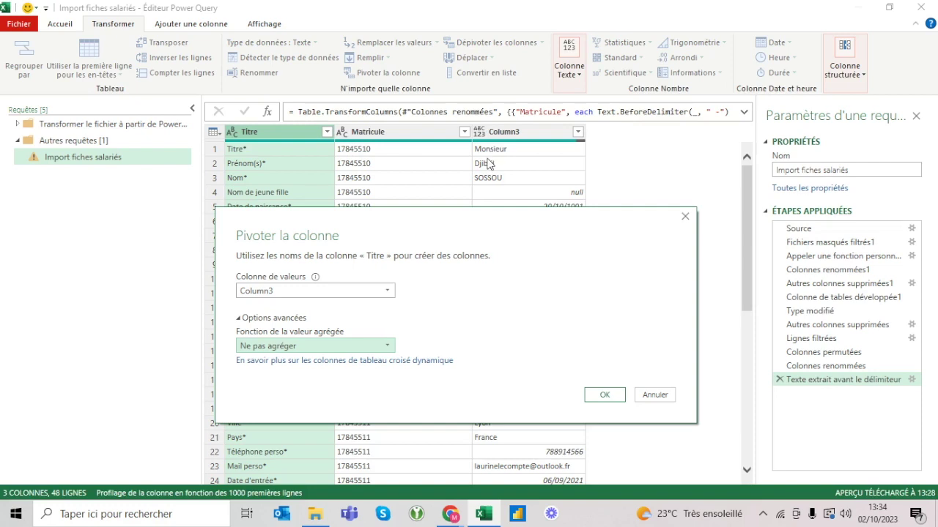
pyautogui.click(611, 397)
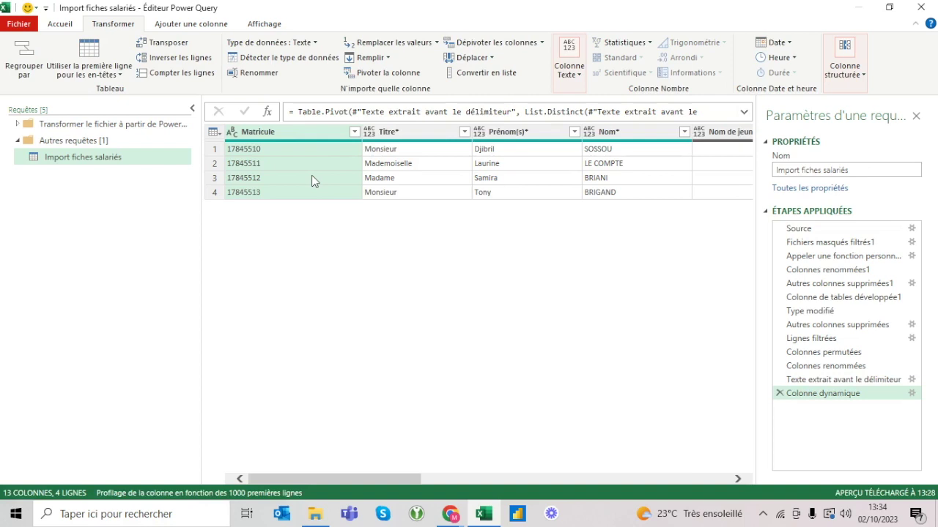
pyautogui.hscroll(3, 311, 180)
pyautogui.hscroll(2, 311, 180)
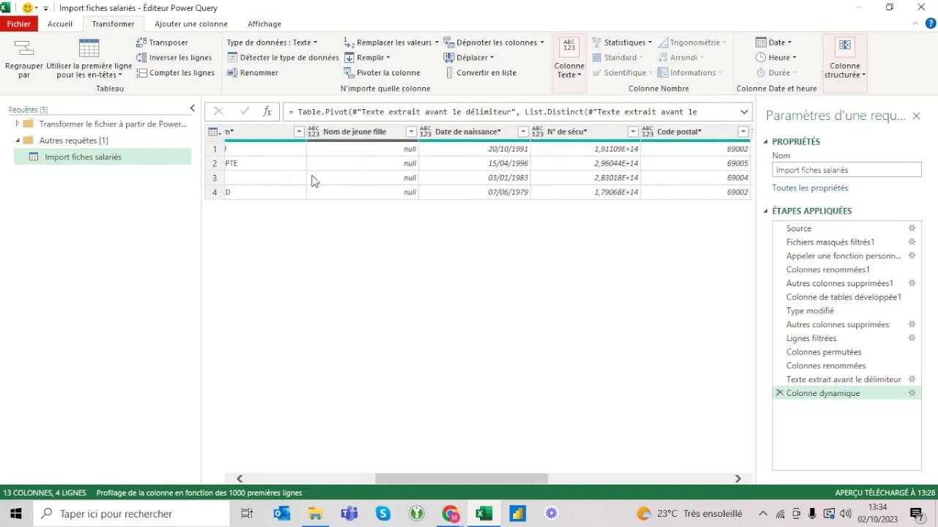
pyautogui.hscroll(3, 311, 180)
pyautogui.hscroll(-8, 311, 177)
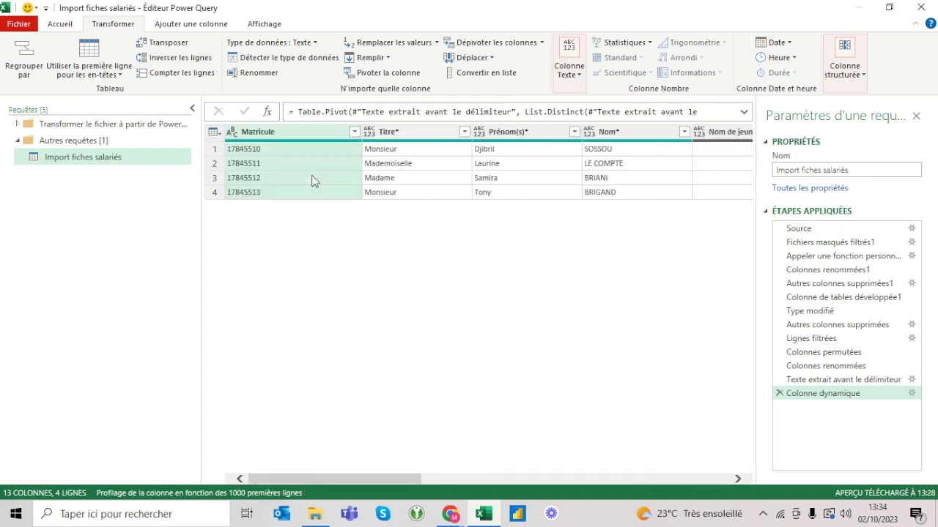
pyautogui.click(500, 151)
pyautogui.click(501, 163)
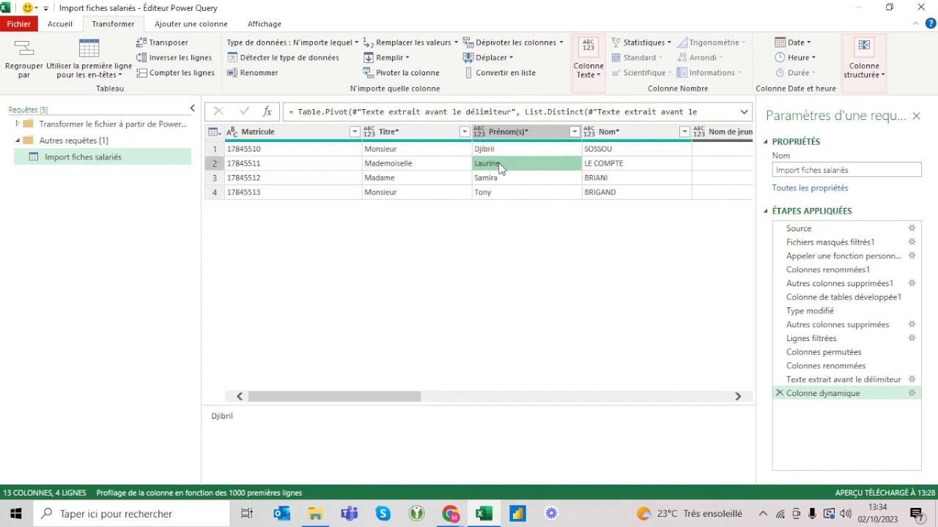
pyautogui.click(499, 178)
pyautogui.click(496, 192)
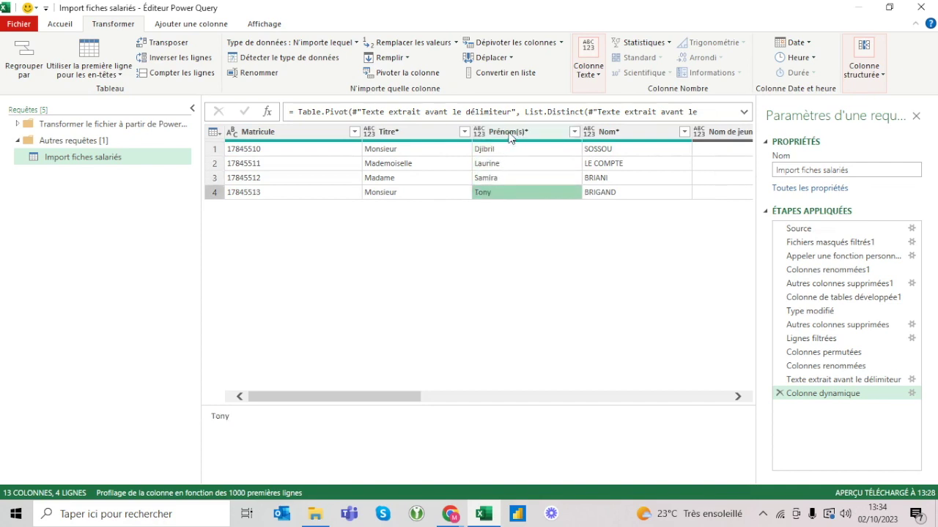
pyautogui.click(408, 132)
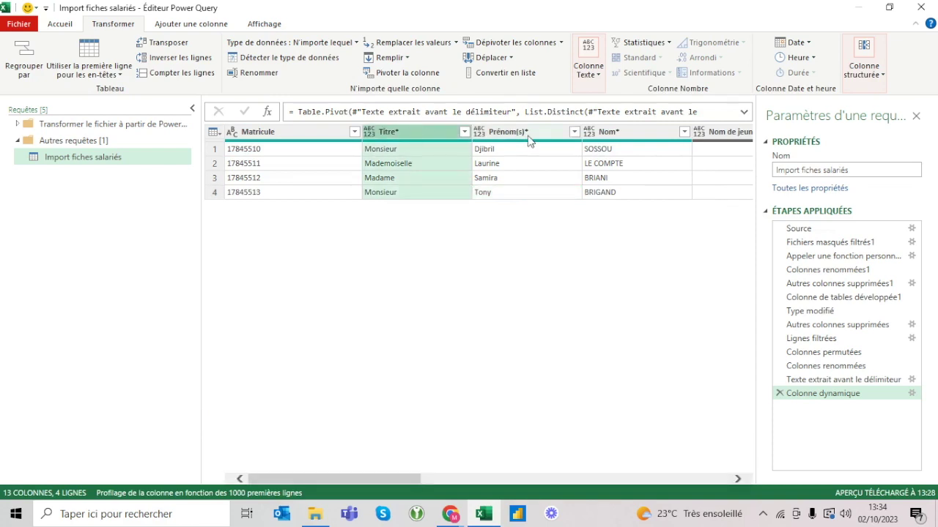
pyautogui.click(533, 135)
pyautogui.click(410, 134)
pyautogui.moveTo(828, 269)
pyautogui.click(821, 269)
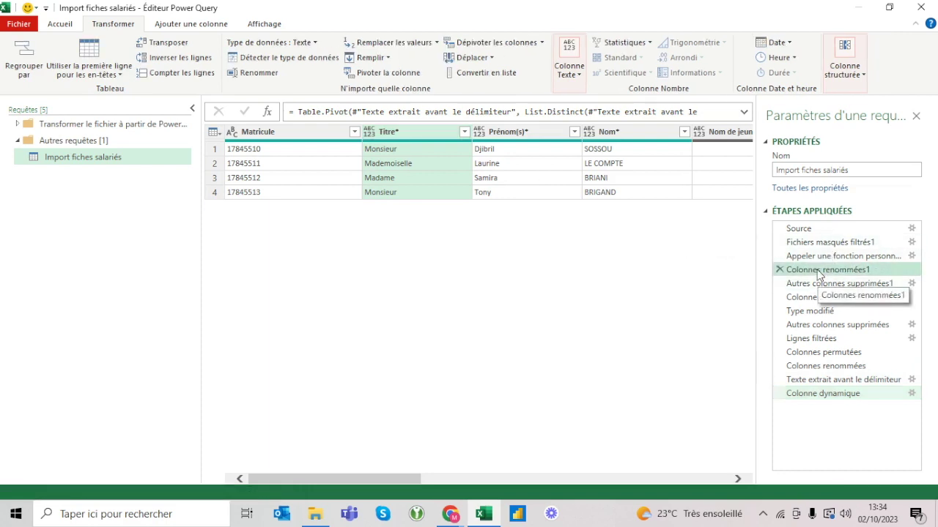
# Review the expanded-files step, checking the Titre* label in Column2 and the mandatory-field note in Column5
pyautogui.click(822, 297)
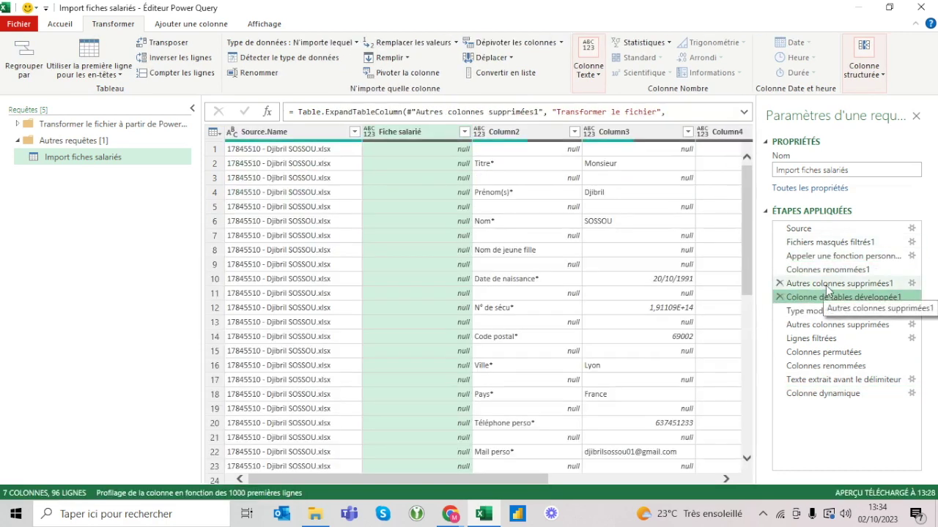
pyautogui.hscroll(2, 569, 234)
pyautogui.hscroll(2, 569, 234)
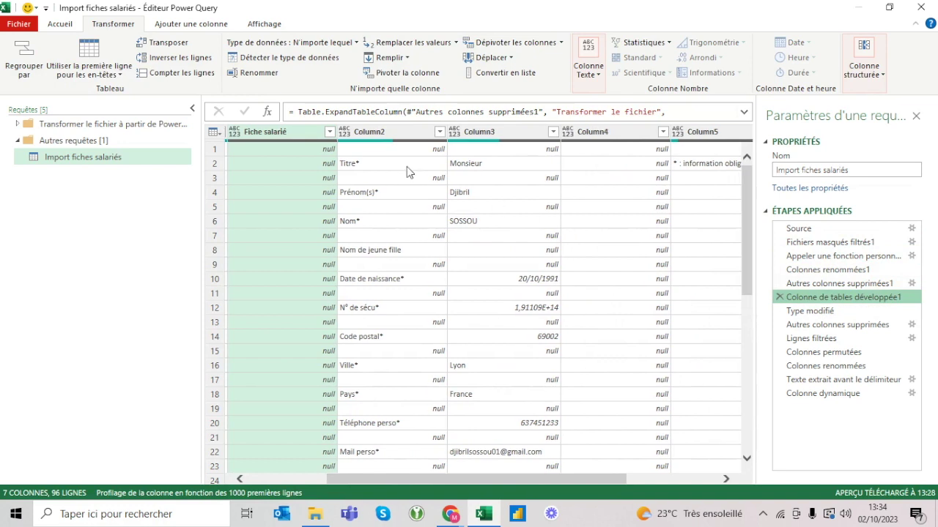
pyautogui.click(386, 165)
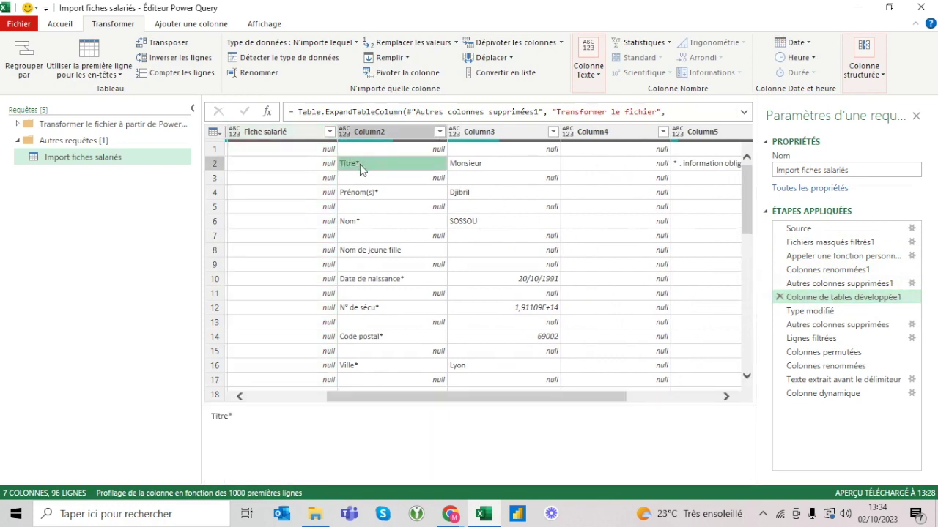
pyautogui.hscroll(2, 555, 215)
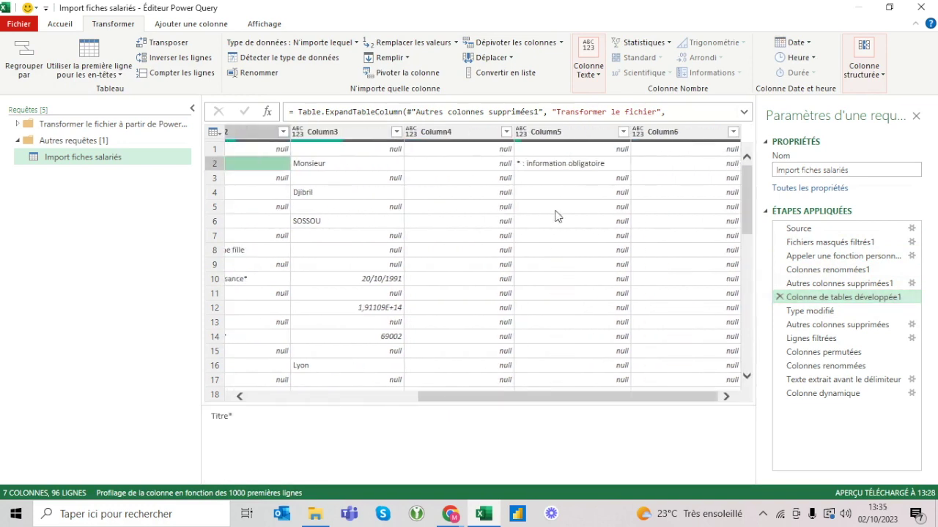
pyautogui.click(585, 167)
pyautogui.hscroll(-5, 585, 168)
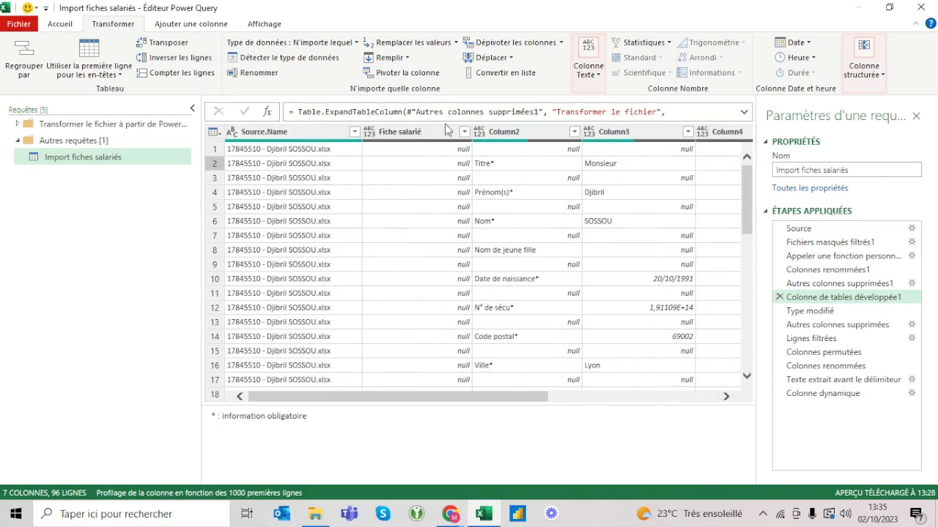
# Step back through Colonnes permutées to the Colonnes renommées stage of the query
pyautogui.click(827, 353)
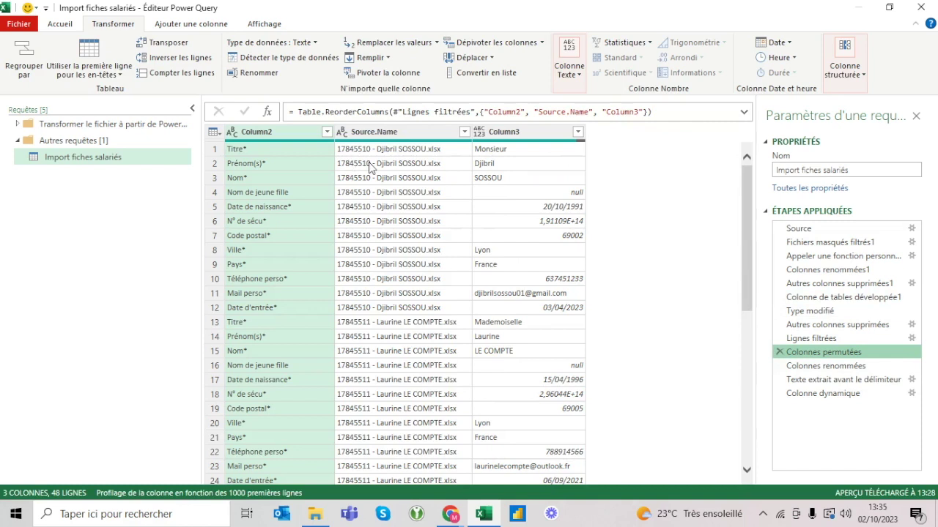
pyautogui.moveTo(825, 365)
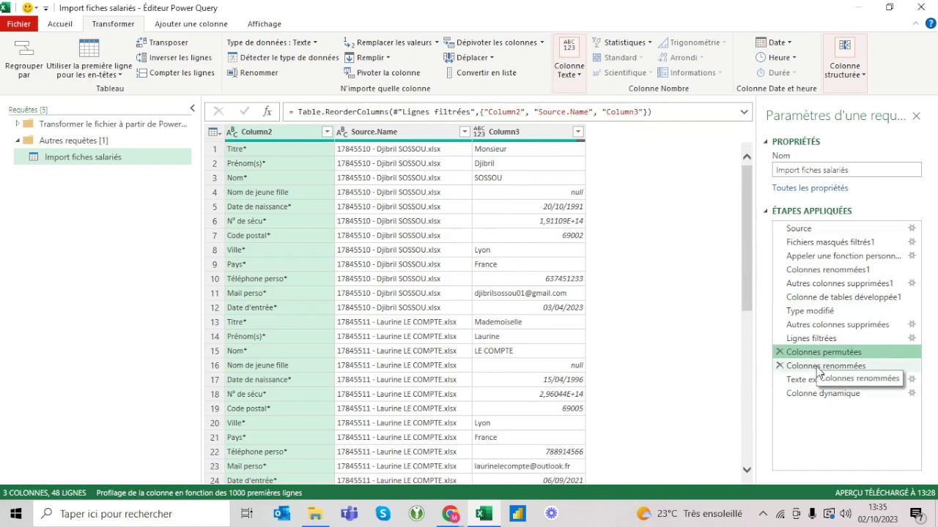
pyautogui.click(817, 370)
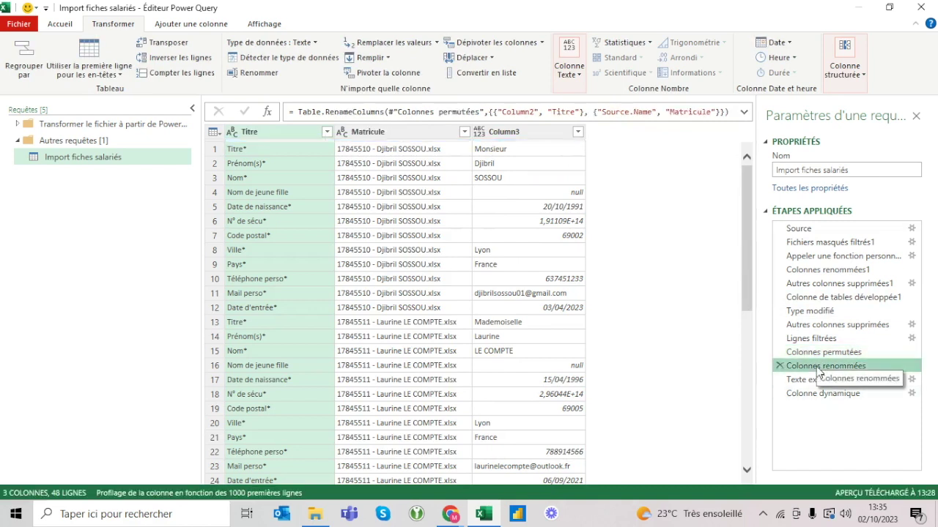
pyautogui.rightClick(275, 134)
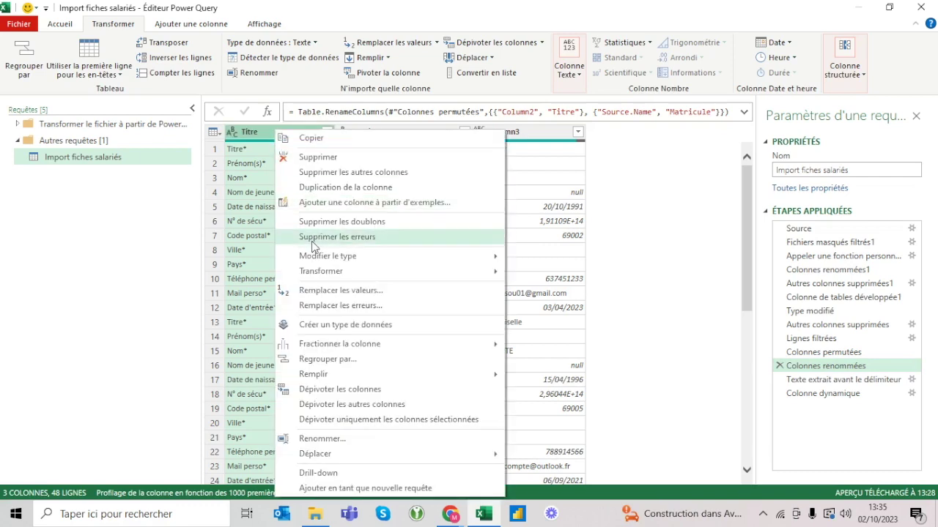
# Insert a step replacing '*' with nothing in Titre, then return to the Colonne dynamique step
pyautogui.click(345, 291)
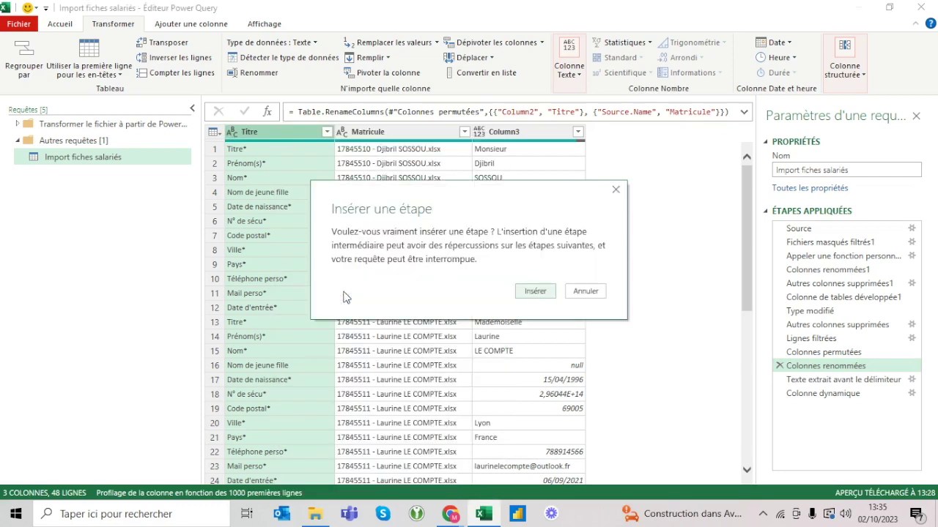
pyautogui.click(535, 293)
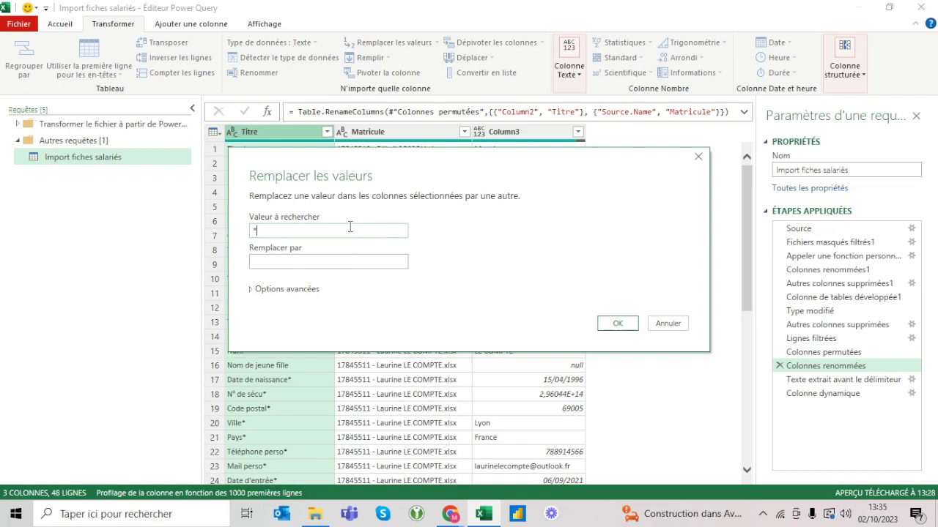
pyautogui.click(617, 323)
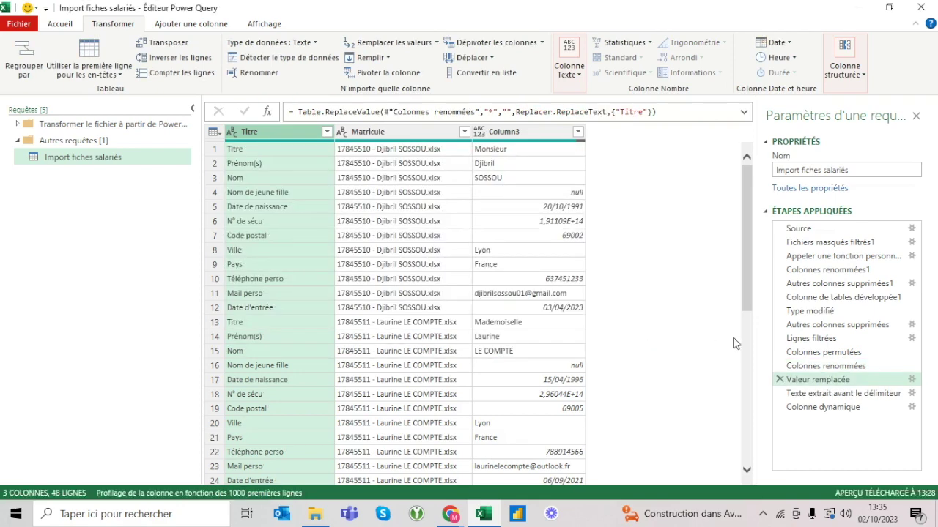
pyautogui.click(819, 407)
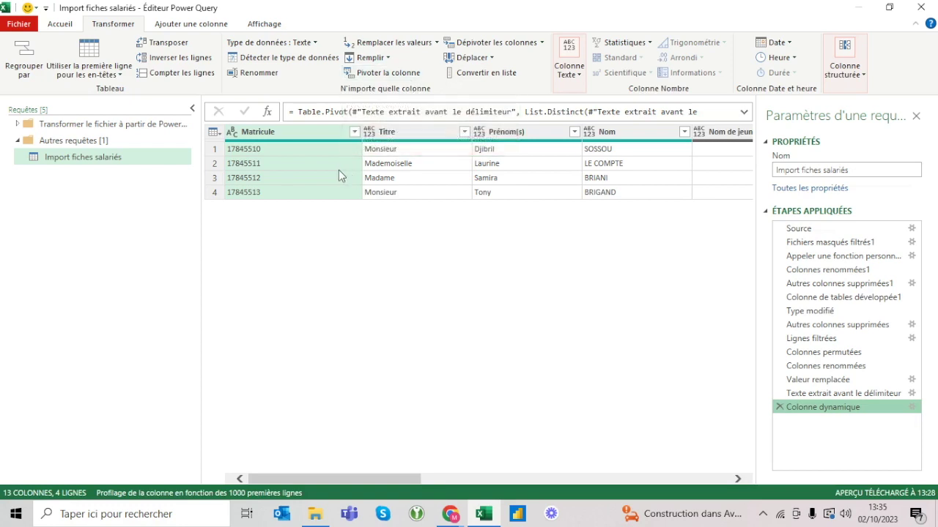
# Select the pivoted columns from Matricule through Nom
pyautogui.hscroll(3, 334, 174)
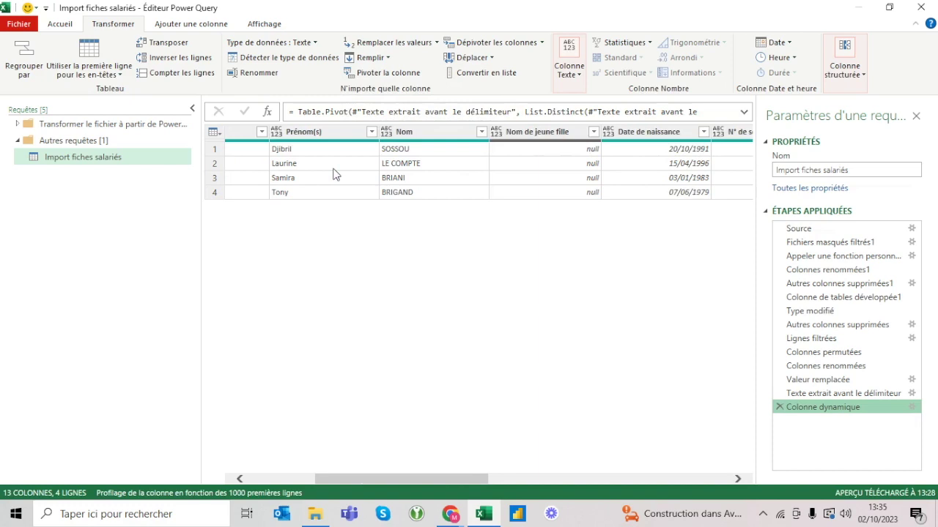
pyautogui.hscroll(2, 333, 173)
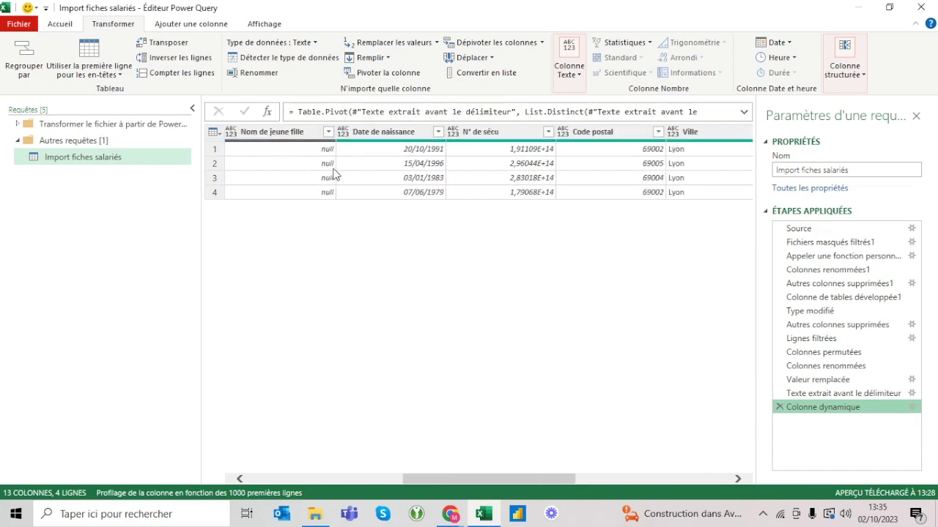
pyautogui.hscroll(-5, 333, 173)
pyautogui.click(403, 137)
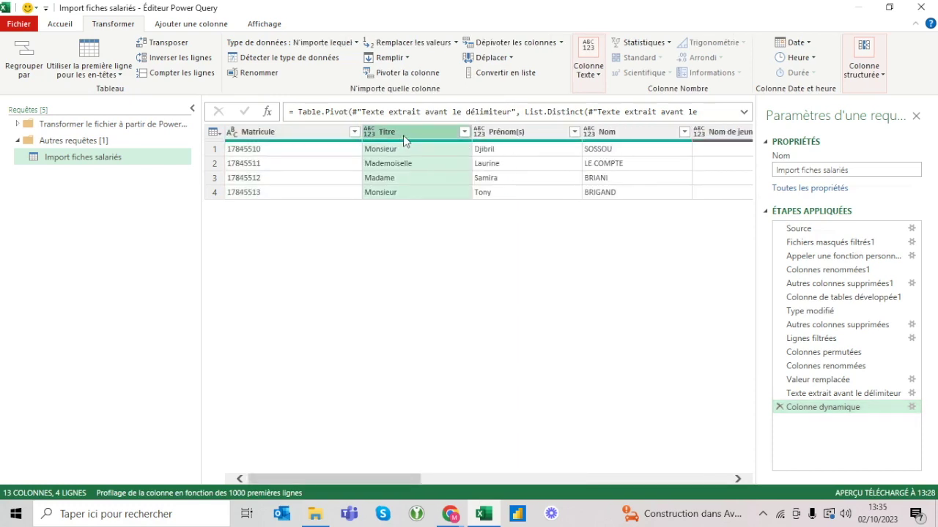
pyautogui.click(326, 131)
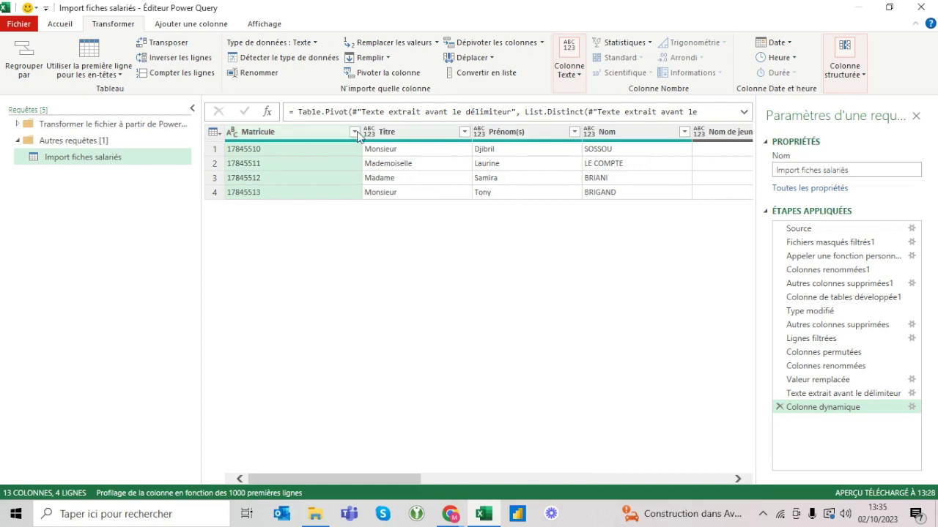
pyautogui.keyDown('shift'); pyautogui.click(627, 134); pyautogui.keyUp('shift')
# Add Nom de jeune fille, Code postal, Ville, Pays, Téléphone perso and Mail perso to the selection
pyautogui.hscroll(3, 453, 130)
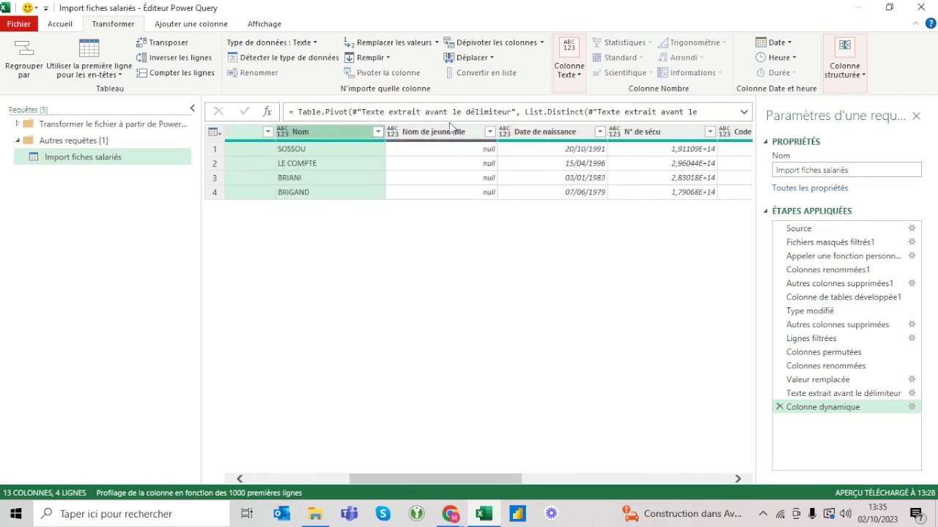
pyautogui.keyDown('shift'); pyautogui.click(453, 135); pyautogui.keyUp('shift')
pyautogui.hscroll(2, 652, 152)
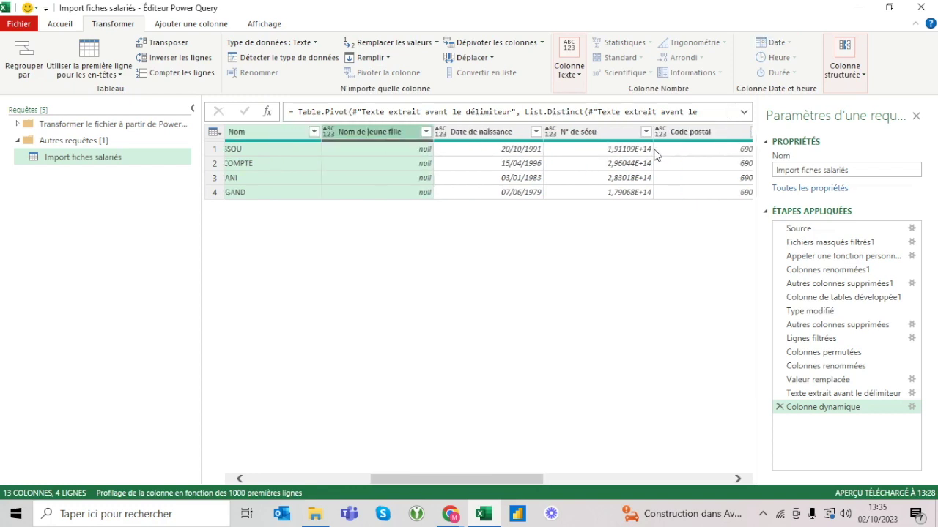
pyautogui.hscroll(2, 537, 131)
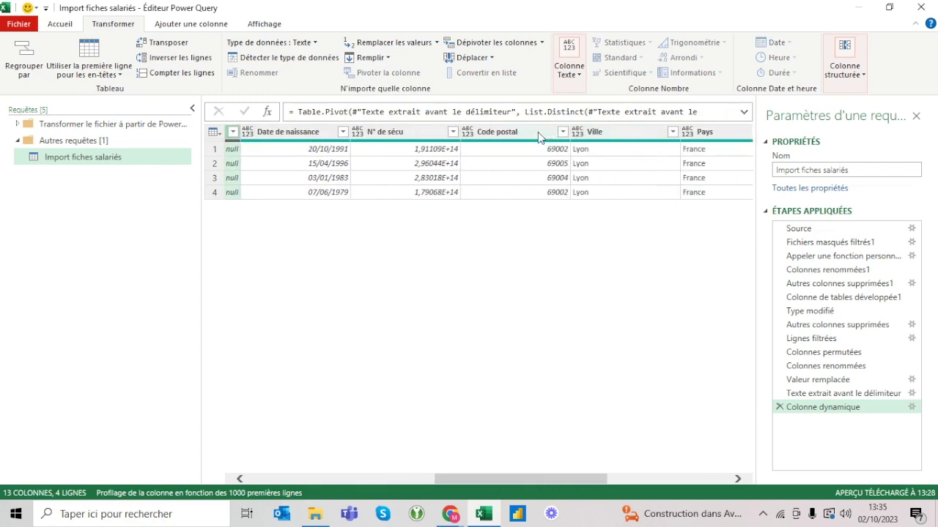
pyautogui.keyDown('ctrl'); pyautogui.click(534, 132); pyautogui.keyUp('ctrl')
pyautogui.keyDown('ctrl'); pyautogui.click(626, 133); pyautogui.keyUp('ctrl')
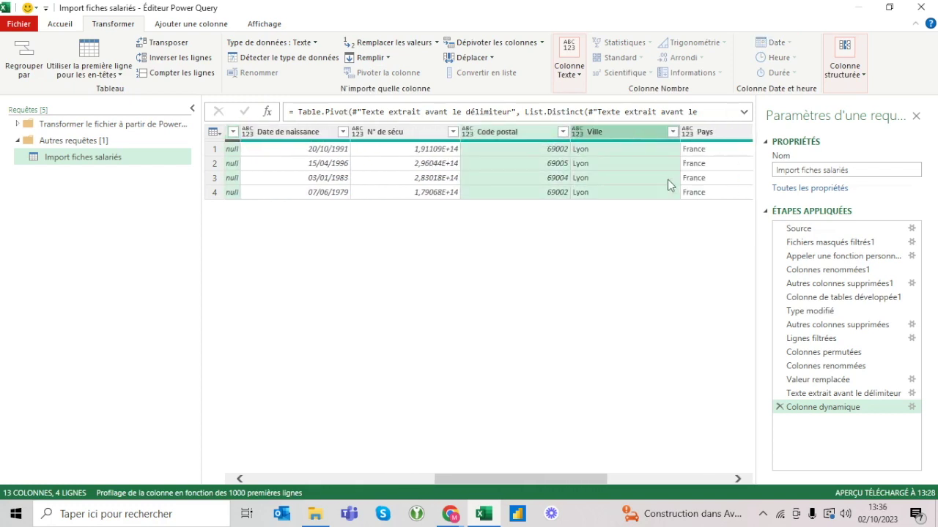
pyautogui.hscroll(3, 667, 180)
pyautogui.keyDown('ctrl'); pyautogui.click(365, 136); pyautogui.keyUp('ctrl')
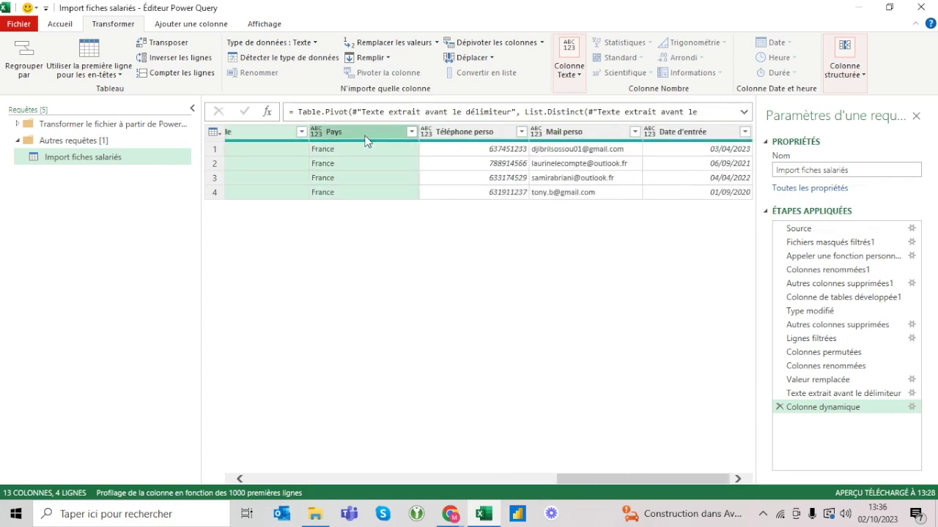
pyautogui.keyDown('ctrl'); pyautogui.click(486, 134); pyautogui.keyUp('ctrl')
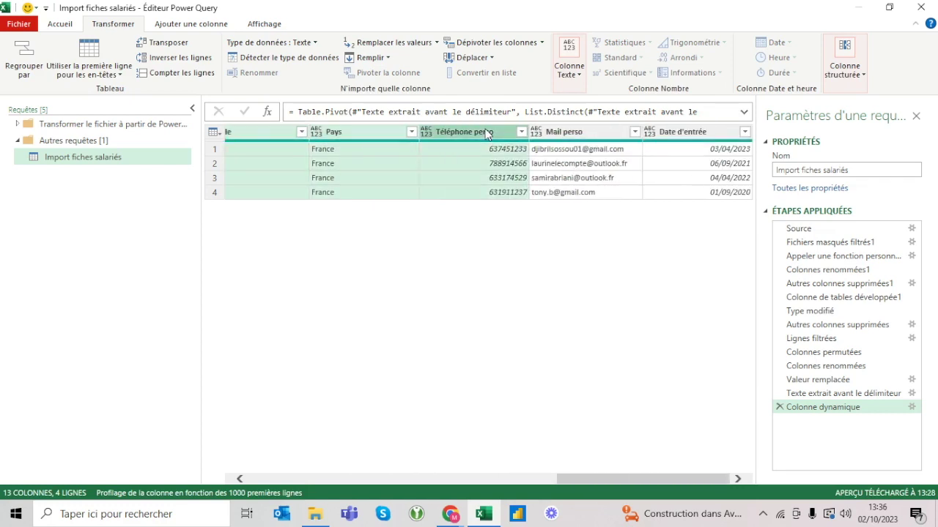
pyautogui.keyDown('ctrl'); pyautogui.click(599, 136); pyautogui.keyUp('ctrl')
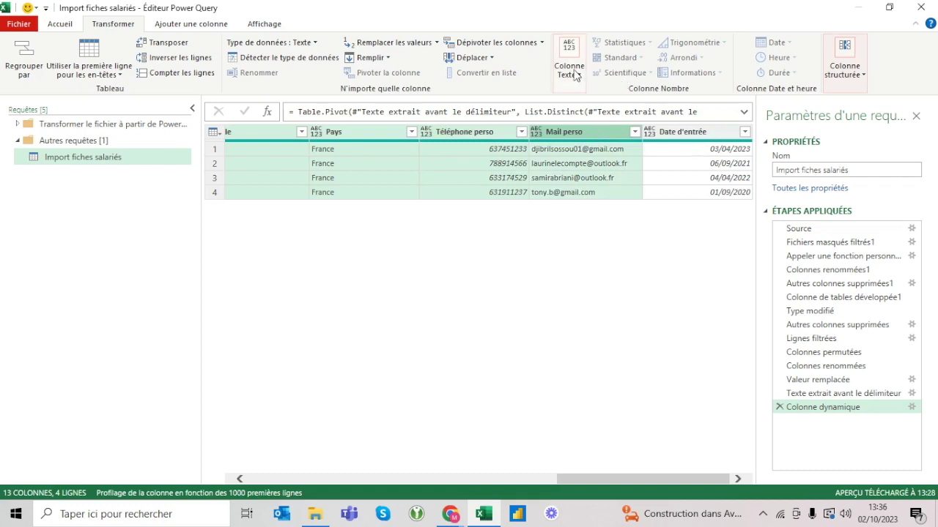
pyautogui.rightClick(271, 135)
pyautogui.moveTo(323, 242)
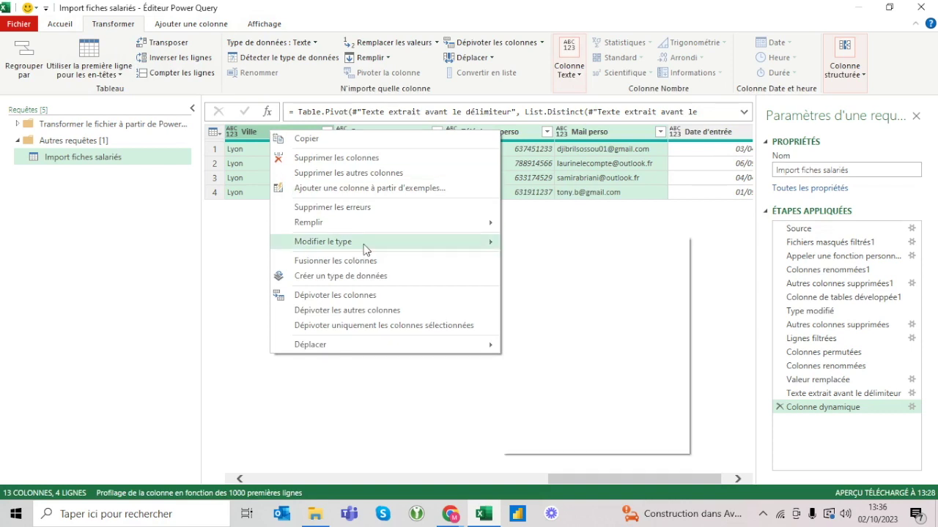
# Type the selected columns as text and Date de naissance as Date
pyautogui.click(549, 388)
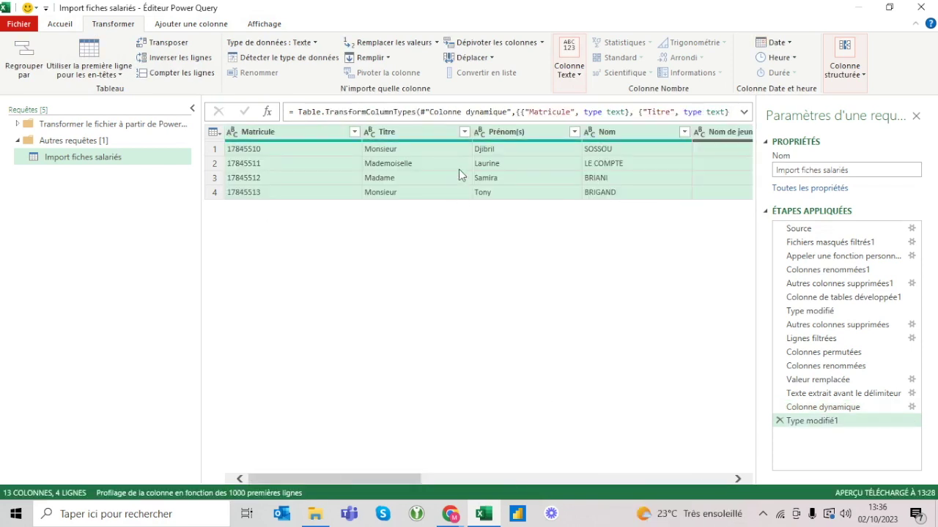
pyautogui.click(460, 167)
pyautogui.hscroll(3, 460, 172)
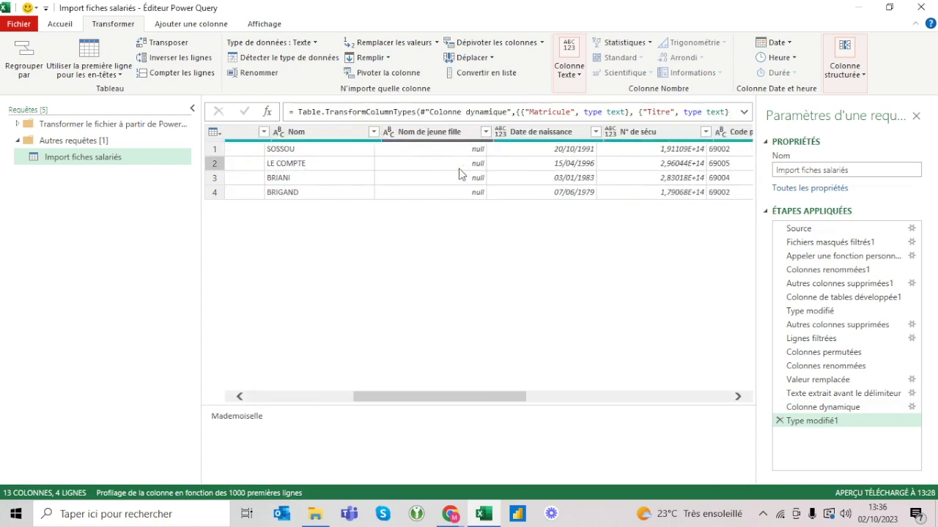
pyautogui.click(559, 137)
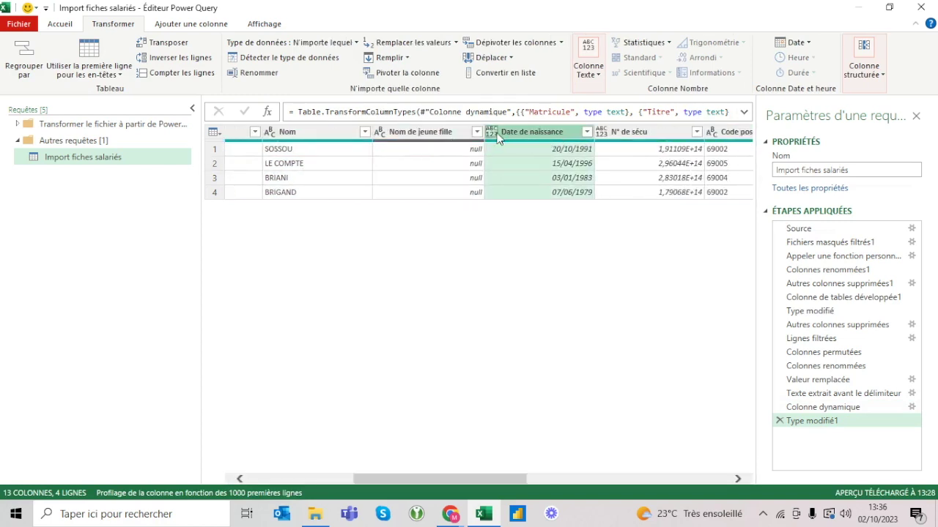
pyautogui.click(493, 134)
pyautogui.click(529, 226)
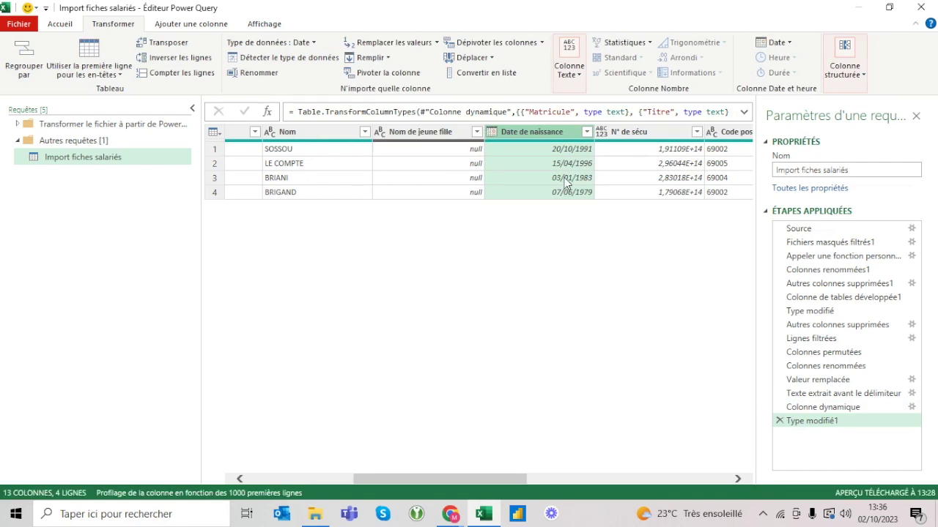
# Set N° de sécu to text and try a locale type for Téléphone perso, cancelling it
pyautogui.hscroll(3, 563, 180)
pyautogui.click(271, 133)
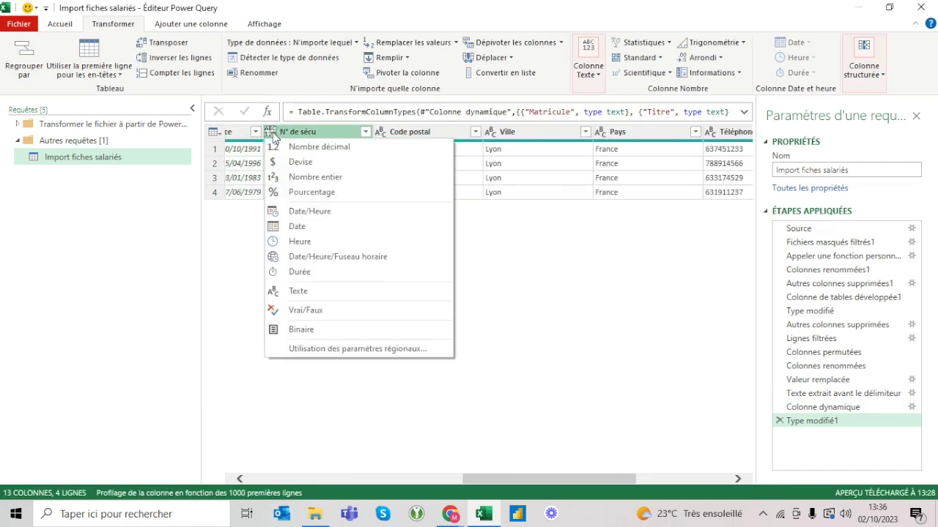
pyautogui.click(311, 293)
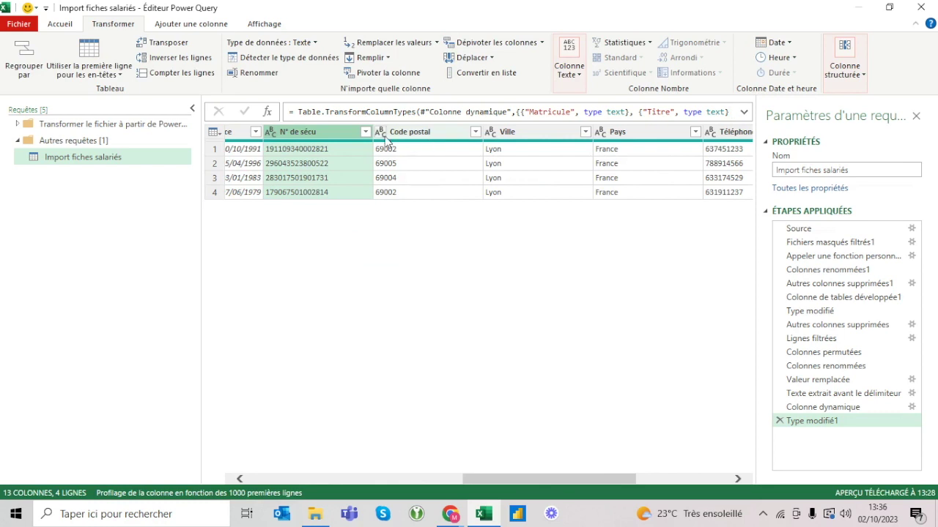
pyautogui.hscroll(3, 519, 192)
pyautogui.click(480, 133)
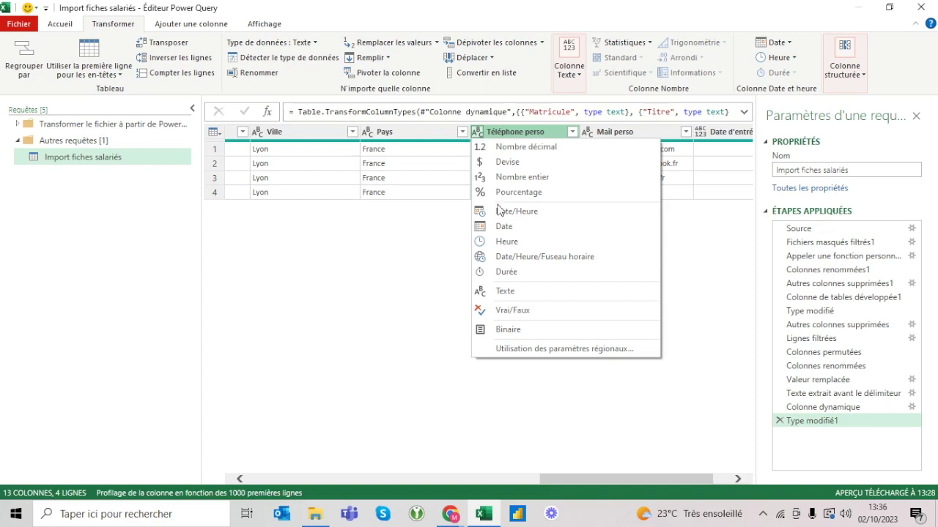
pyautogui.click(579, 350)
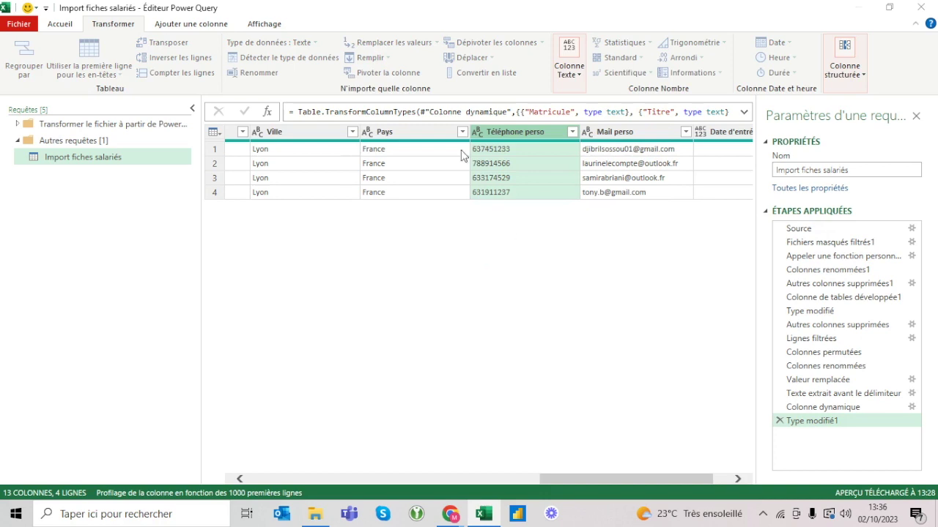
pyautogui.click(316, 246)
pyautogui.click(315, 246)
pyautogui.press('Escape')
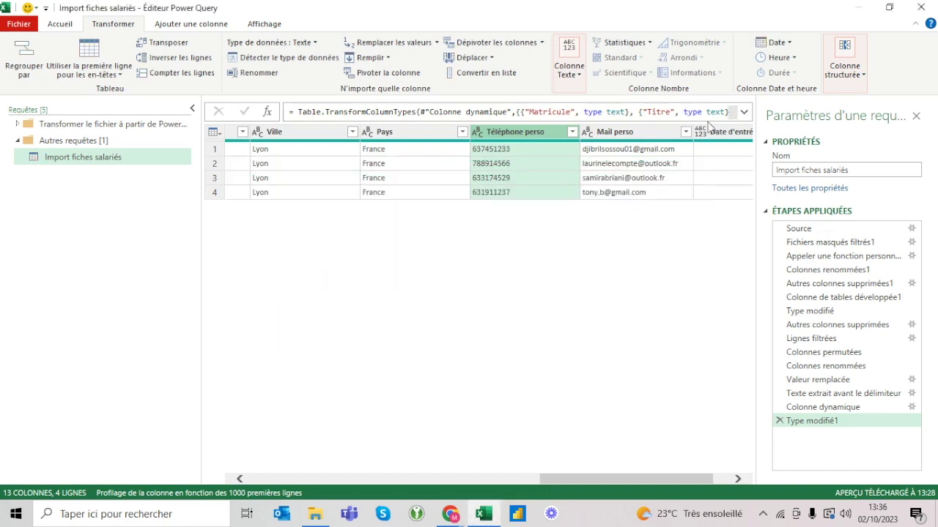
pyautogui.hscroll(-1, 643, 190)
pyautogui.hscroll(5, 605, 162)
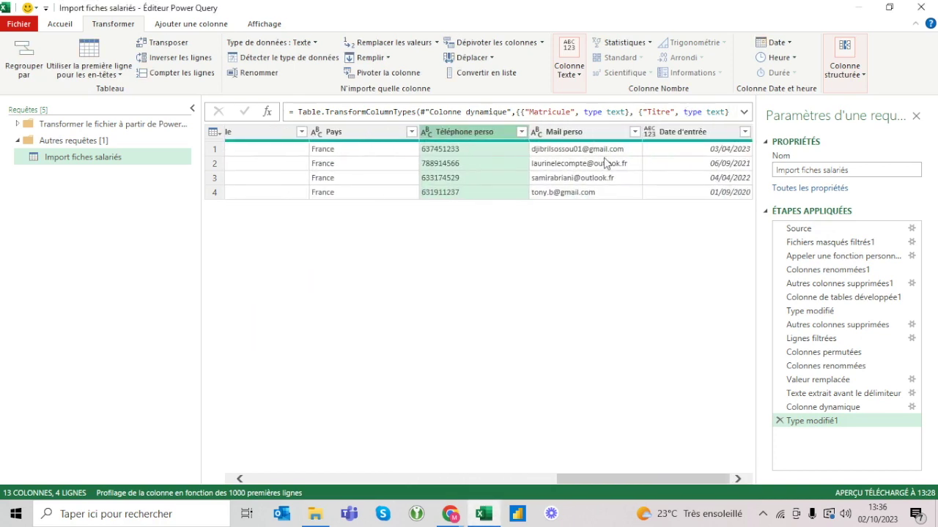
# Set the Date d'entrée column to the Date type
pyautogui.click(650, 133)
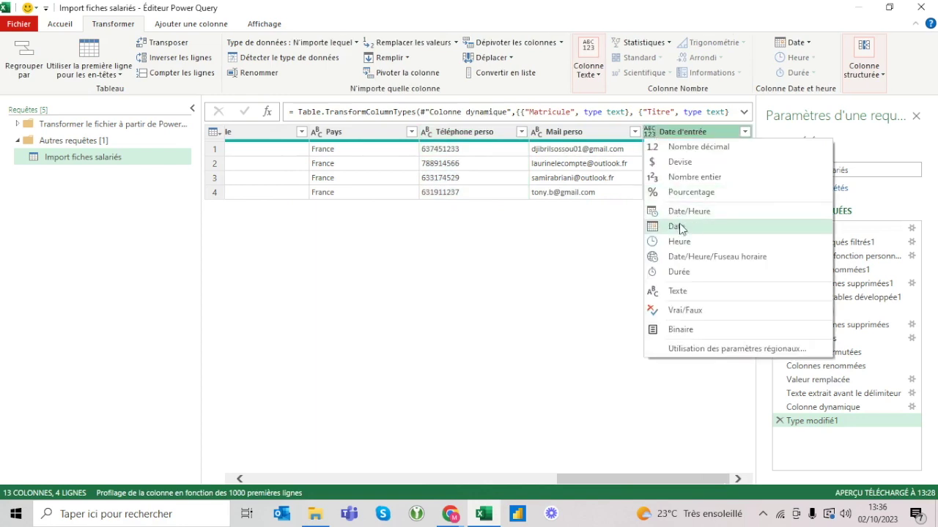
pyautogui.click(653, 226)
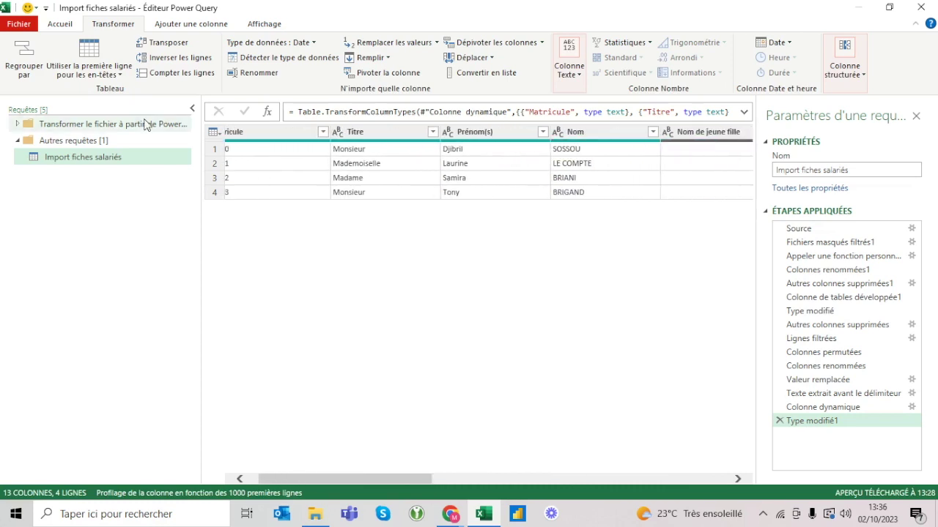
pyautogui.click(61, 25)
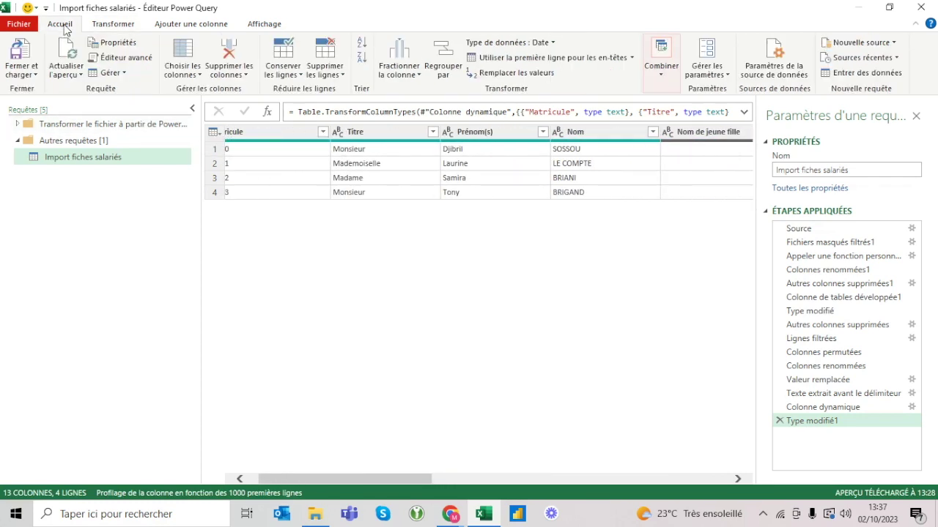
# Load the query into Excel, then insert an empty column and two empty rows before the table
pyautogui.click(21, 55)
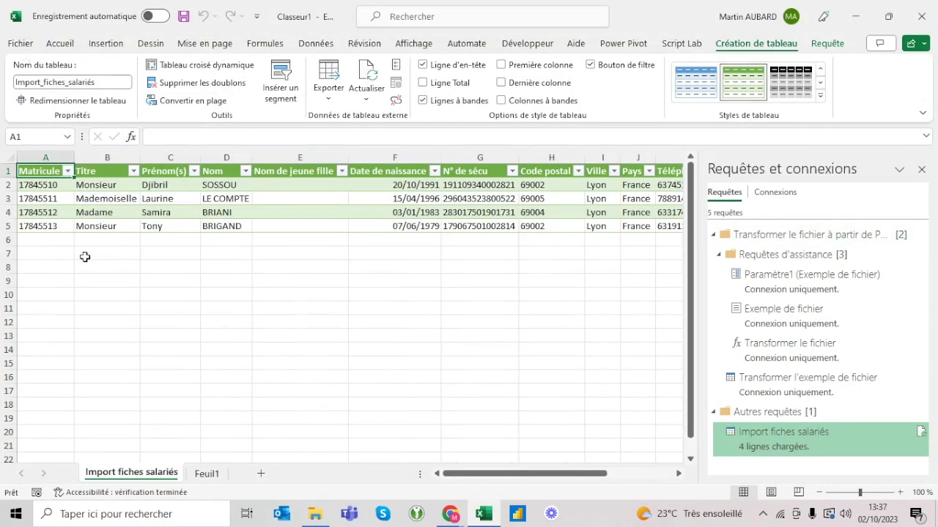
pyautogui.click(40, 156)
pyautogui.hotkey('ctrl', '+')
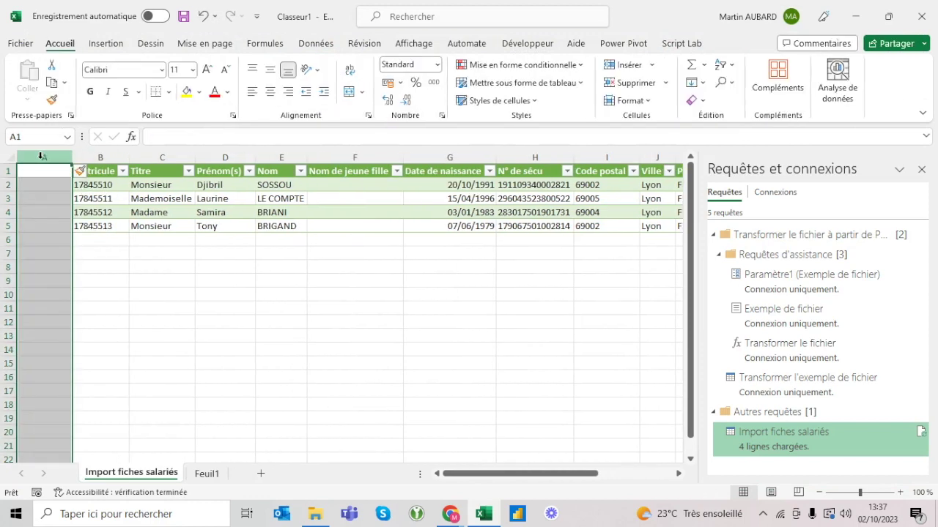
pyautogui.click(6, 170)
pyautogui.hotkey('ctrl', '+')
pyautogui.hotkey('ctrl', '+')
pyautogui.hotkey('ctrl', '+')
pyautogui.hotkey('ctrl', '+')
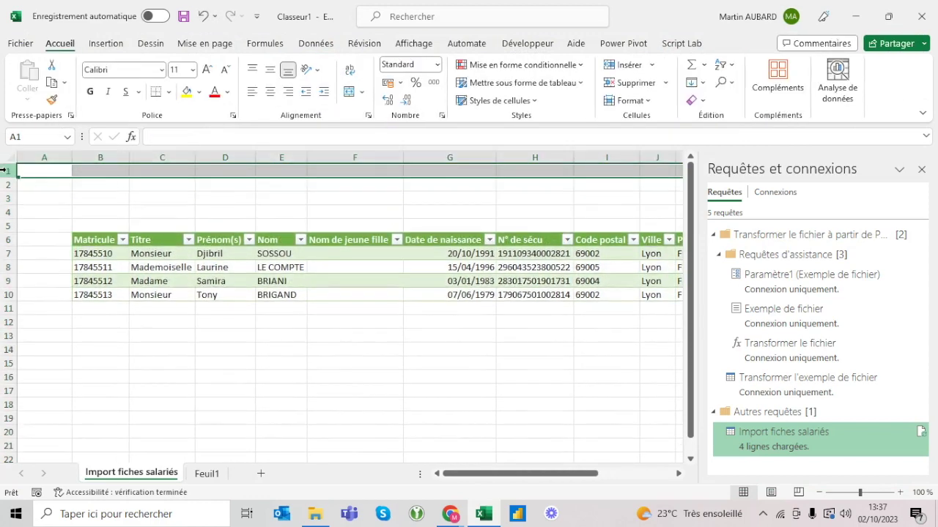
pyautogui.hotkey('ctrl', '+')
pyautogui.hotkey('ctrl', '+')
# Hide the worksheet gridlines and narrow column A into a thin margin
pyautogui.click(65, 158)
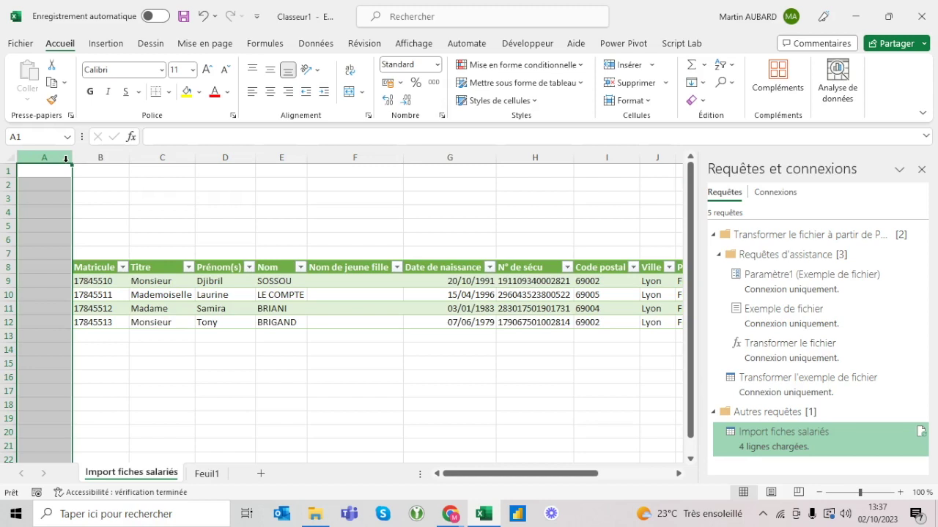
pyautogui.click(408, 45)
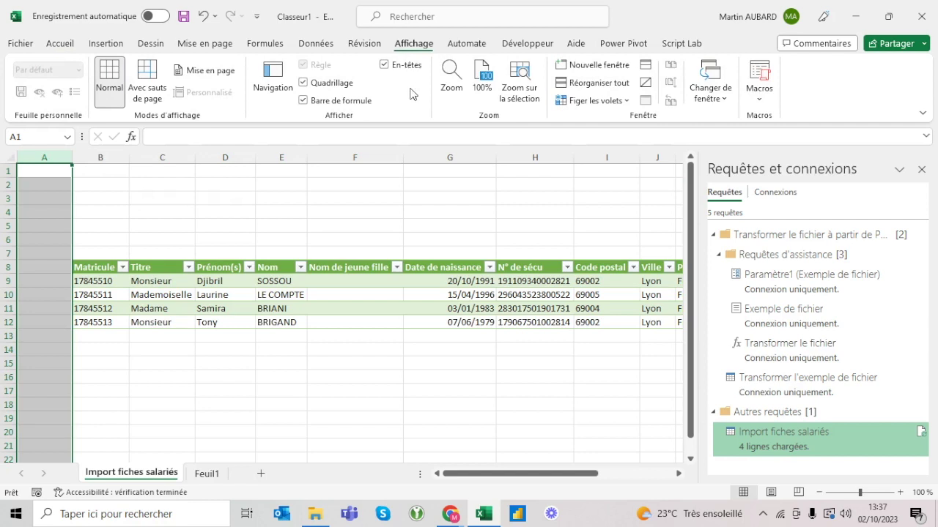
pyautogui.click(326, 85)
pyautogui.rightClick(56, 157)
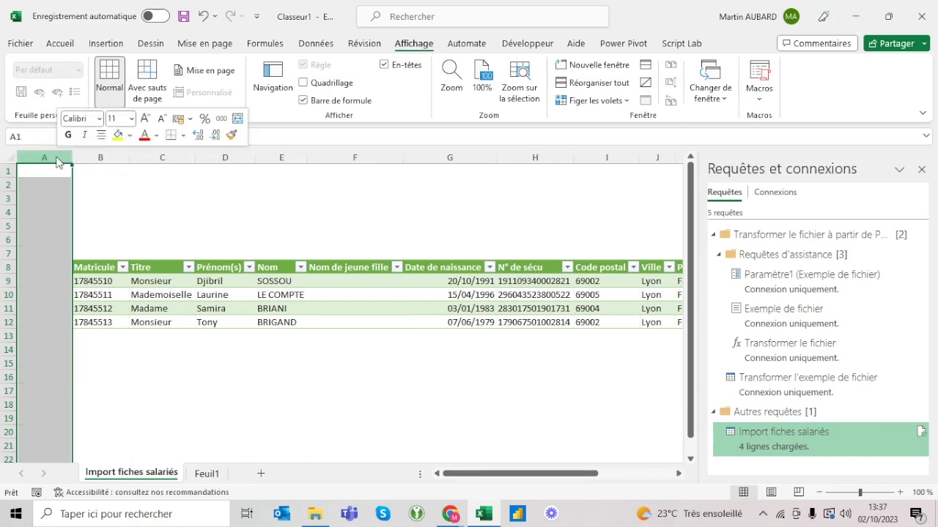
pyautogui.click(119, 331)
pyautogui.click(922, 169)
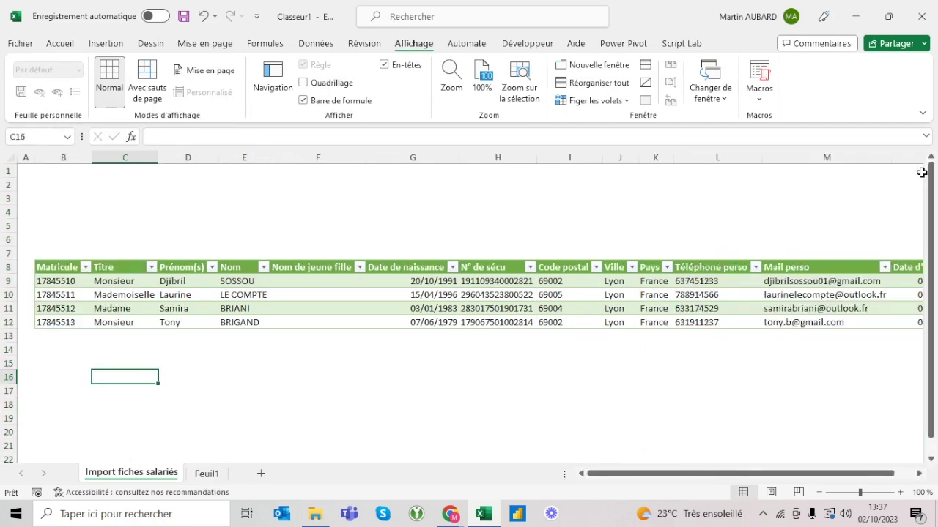
pyautogui.click(517, 306)
pyautogui.hotkey('alt', 'Tab')
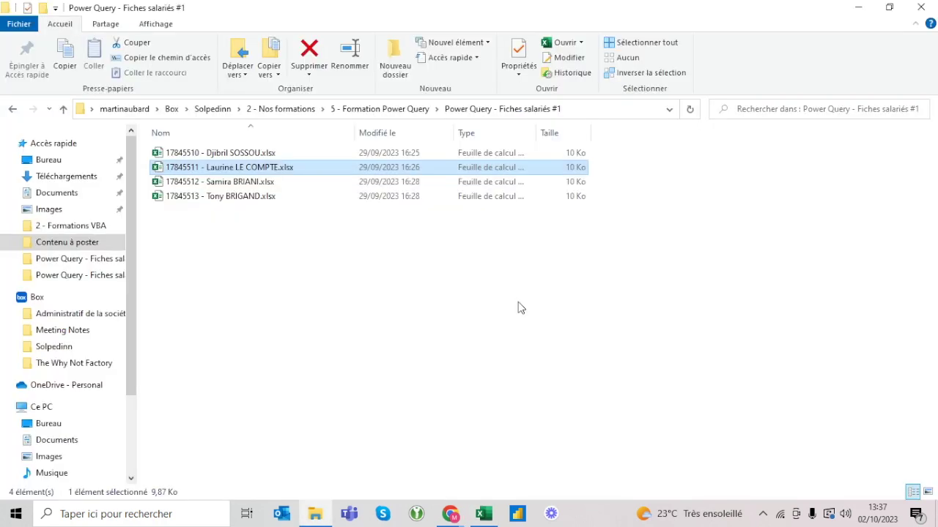
# Duplicate the last fiche and rename the copy, changing the matricule's last digit to 4
pyautogui.click(255, 197)
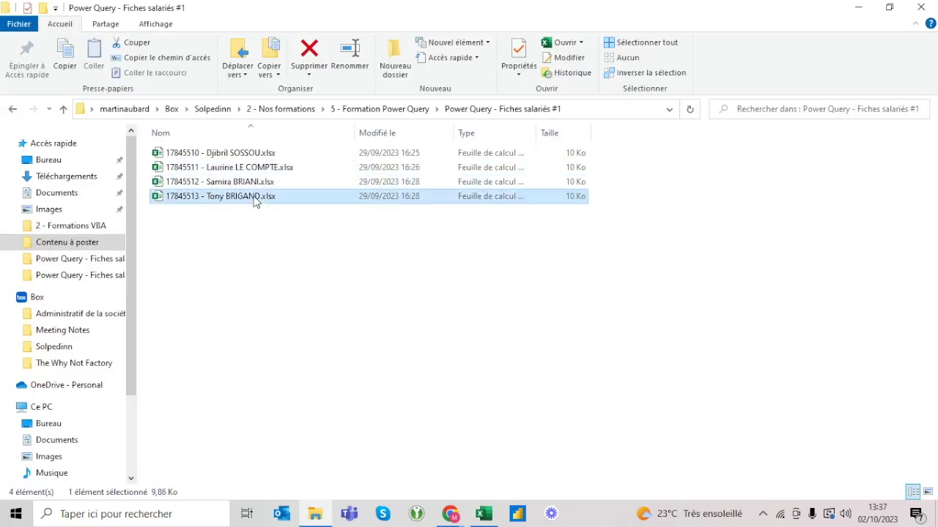
pyautogui.hotkey('ctrl', 'c')
pyautogui.hotkey('ctrl', 'v')
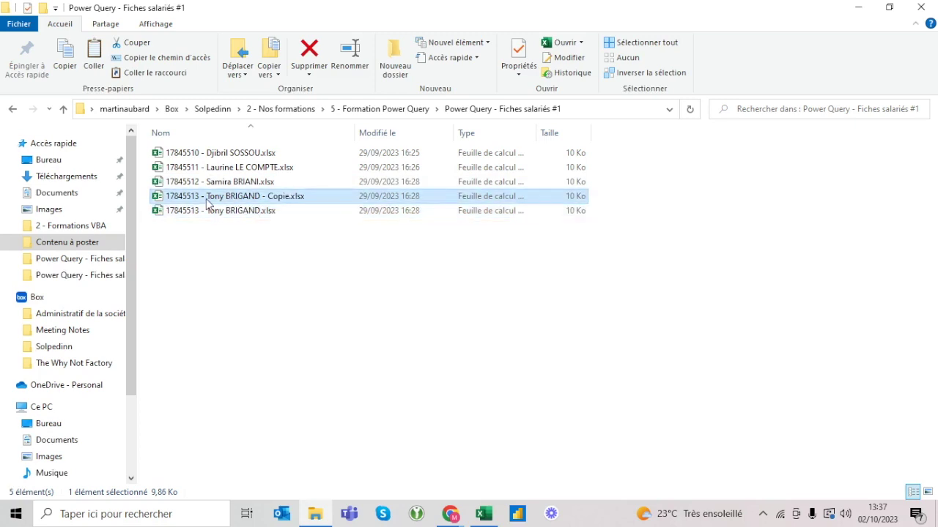
pyautogui.press('F2')
pyautogui.click(198, 196)
pyautogui.press('BackSpace')
pyautogui.write('4')
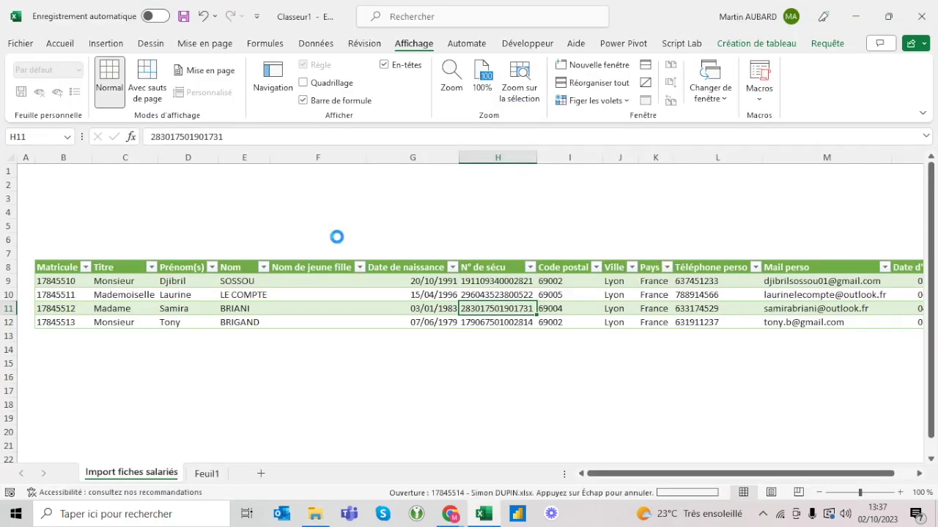
# Enter the new employee's first name and surname in the copied fiche, then save and close it
pyautogui.click(228, 246)
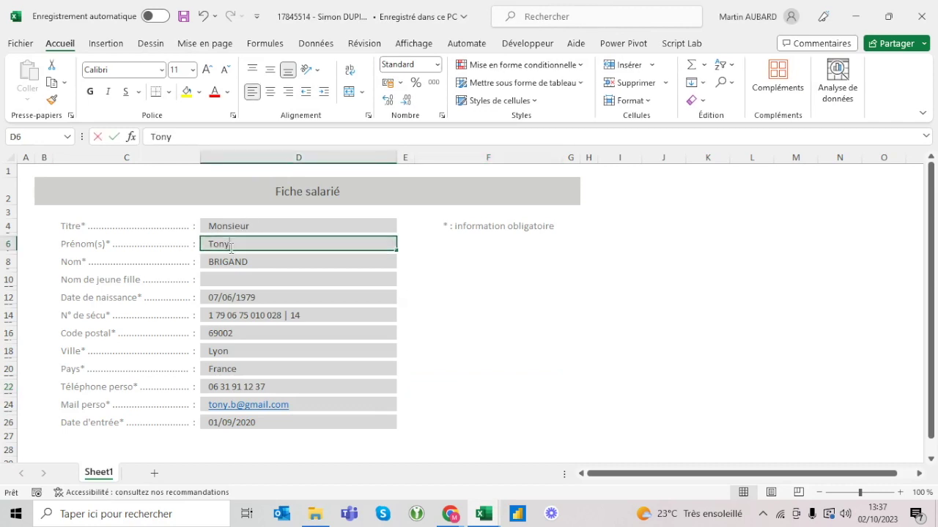
pyautogui.write('Simon')
pyautogui.press('Return')
pyautogui.write('DUPIN')
pyautogui.press('Return')
pyautogui.hotkey('ctrl', 's')
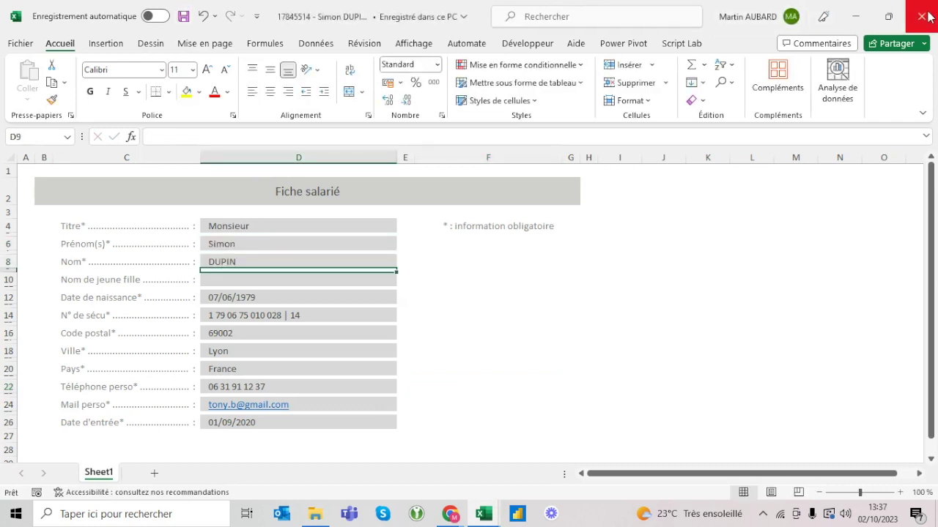
pyautogui.click(927, 17)
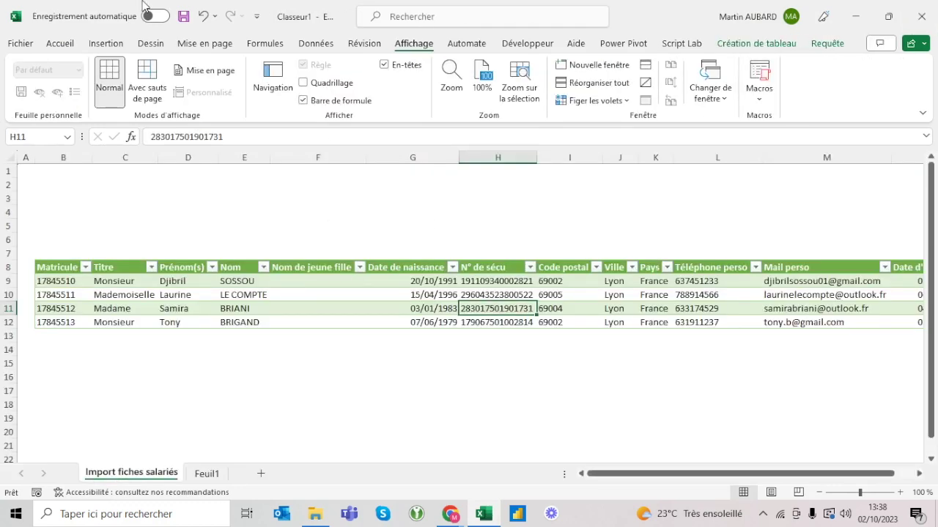
# Refresh all queries and check the new employee's surname in row 13 of the table
pyautogui.click(316, 43)
pyautogui.click(176, 73)
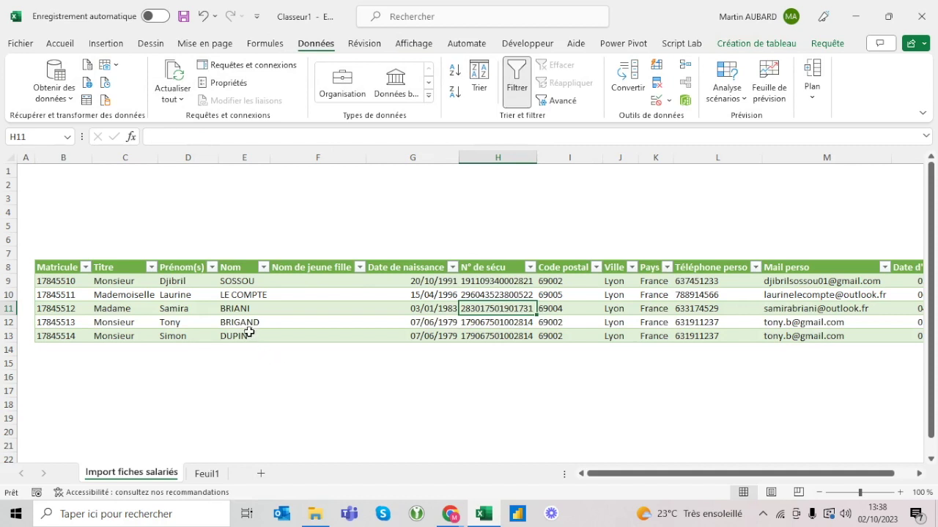
pyautogui.click(249, 333)
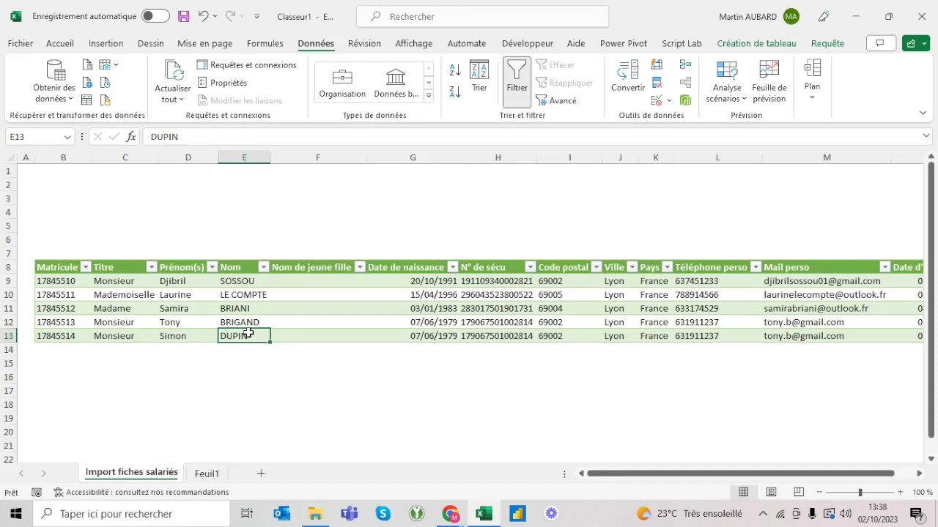
pyautogui.hotkey('alt', 'Tab')
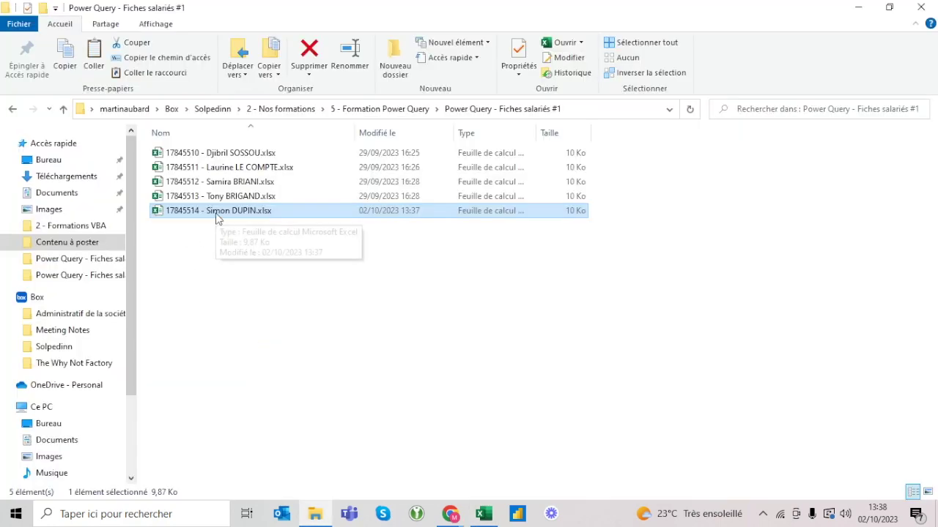
# Permanently delete the fifth employee's fiche and refresh all, leaving four employees in the table
pyautogui.press('Delete')
pyautogui.press('Return')
pyautogui.hotkey('alt', 'Tab')
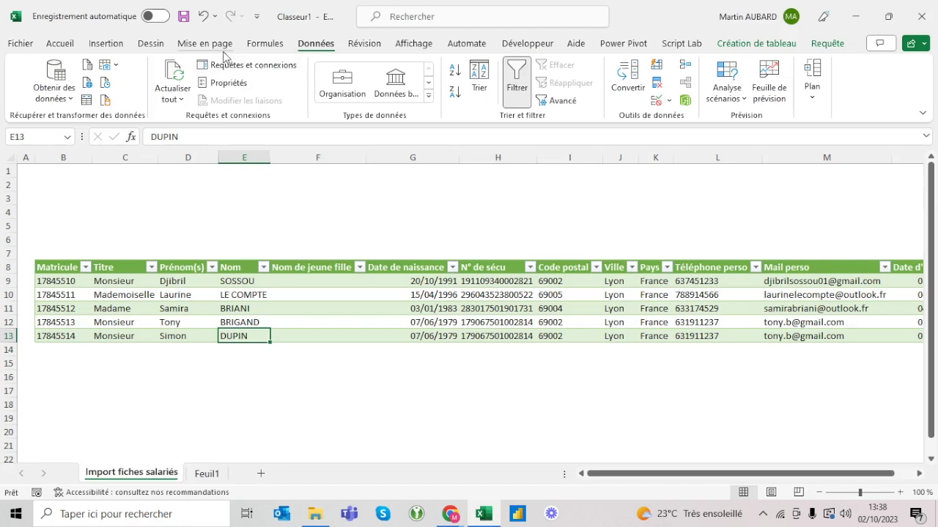
pyautogui.click(170, 71)
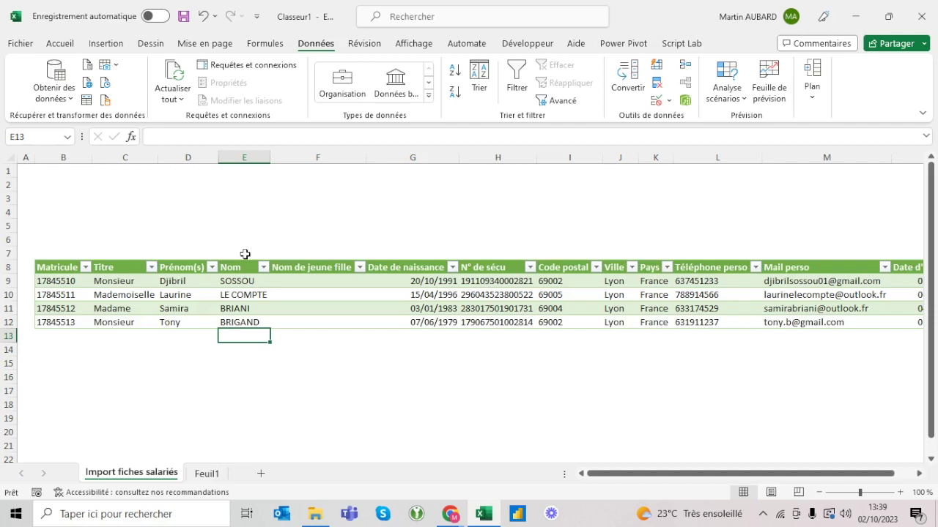
pyautogui.hotkey('alt', 'Tab')
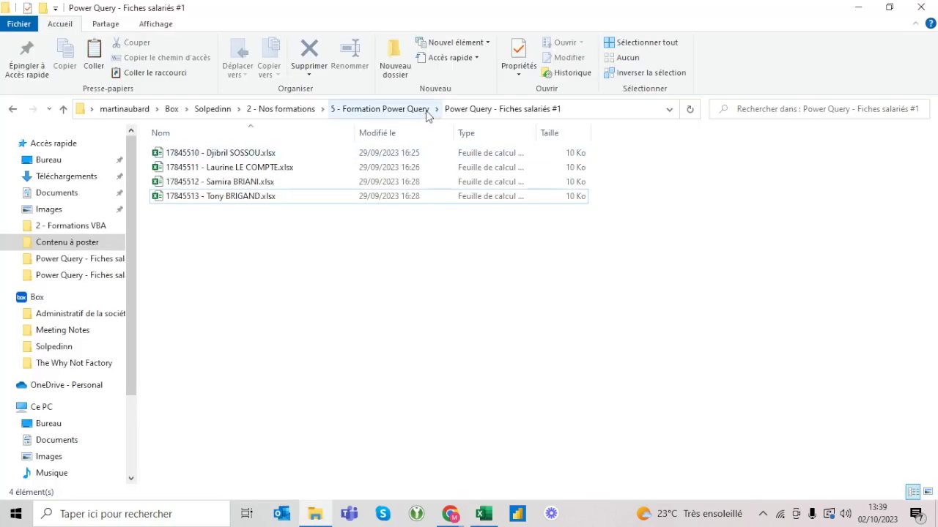
# Go up to 5 - Formation Power Query and open a fiche from Power Query - Fiches salariés #4
pyautogui.click(423, 111)
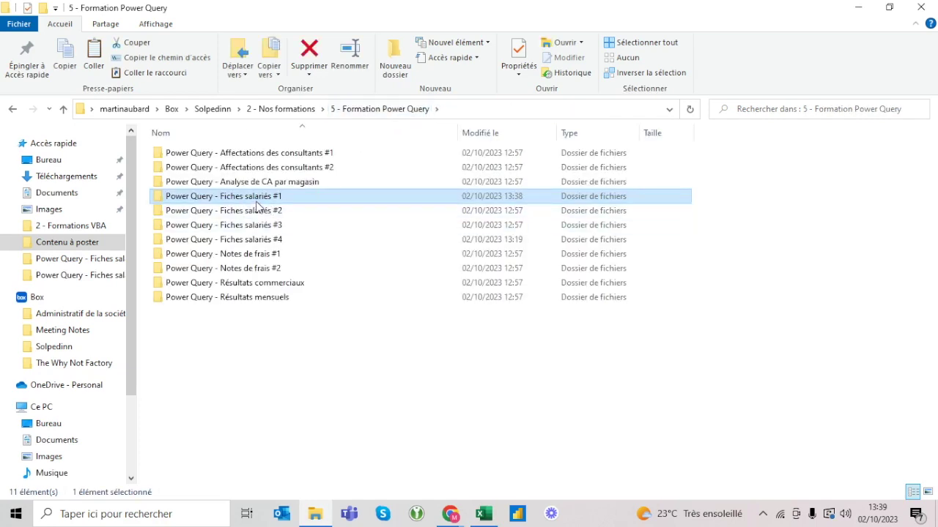
pyautogui.doubleClick(252, 240)
pyautogui.hotkey('alt', 'Tab')
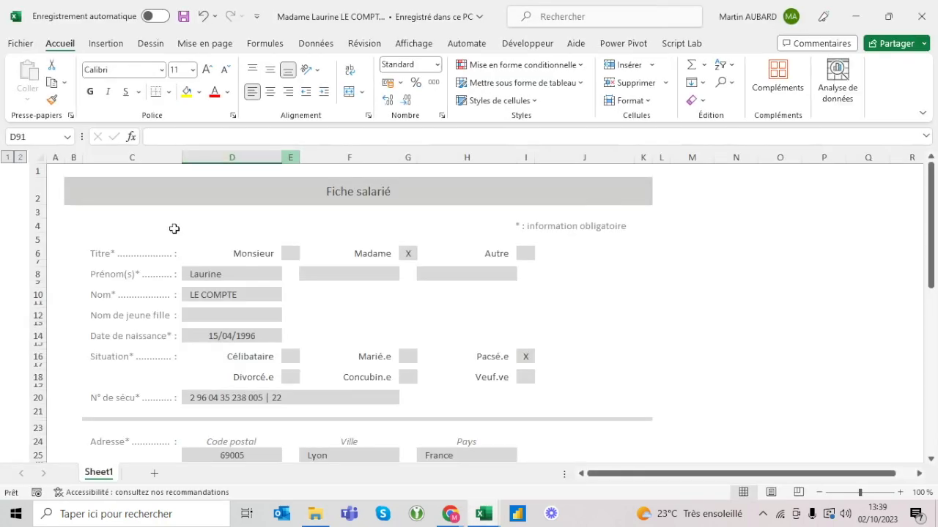
# Scroll through the detailed fiche's sections, then close it to return to the Classeur1 employee table
pyautogui.scroll(-1, 173, 229)
pyautogui.scroll(-3, 174, 229)
pyautogui.scroll(-3, 173, 228)
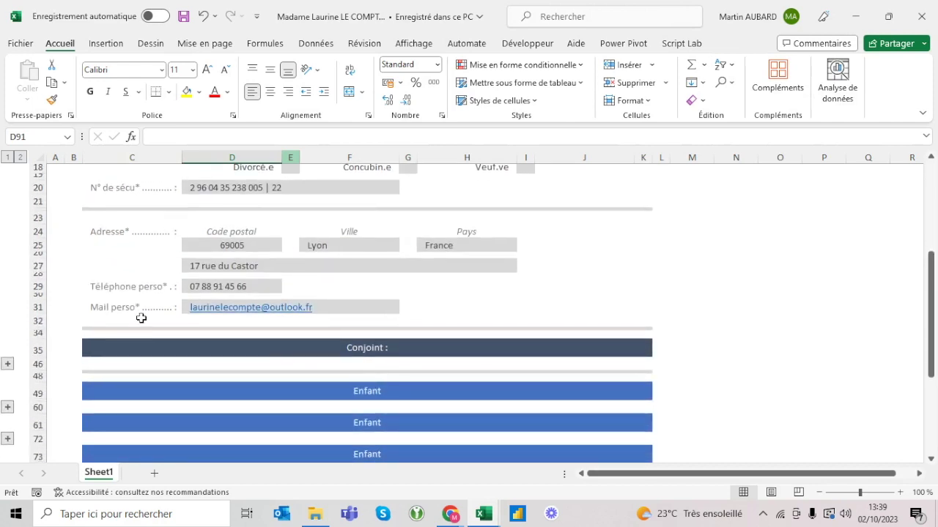
pyautogui.scroll(-3, 140, 316)
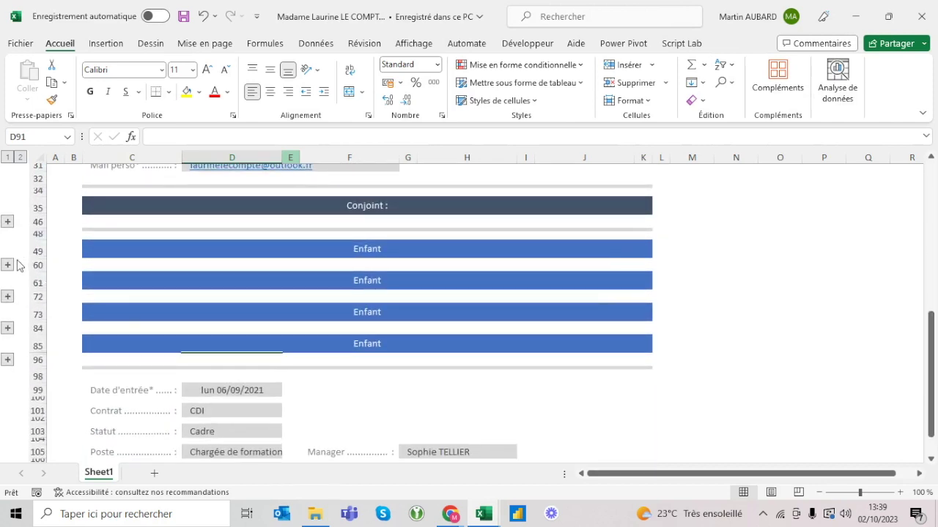
pyautogui.scroll(-3, 175, 285)
pyautogui.scroll(-1, 175, 285)
pyautogui.scroll(5, 175, 285)
pyautogui.scroll(3, 175, 285)
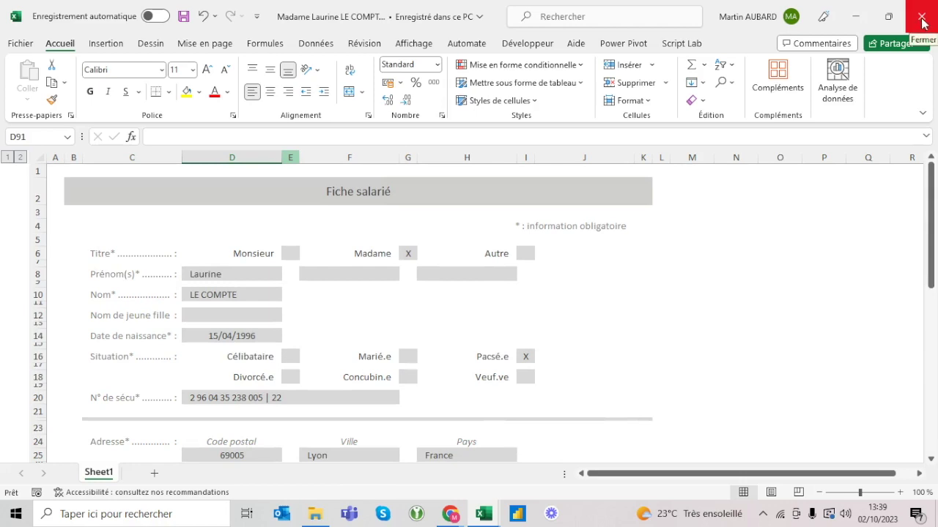
pyautogui.click(921, 23)
pyautogui.click(506, 188)
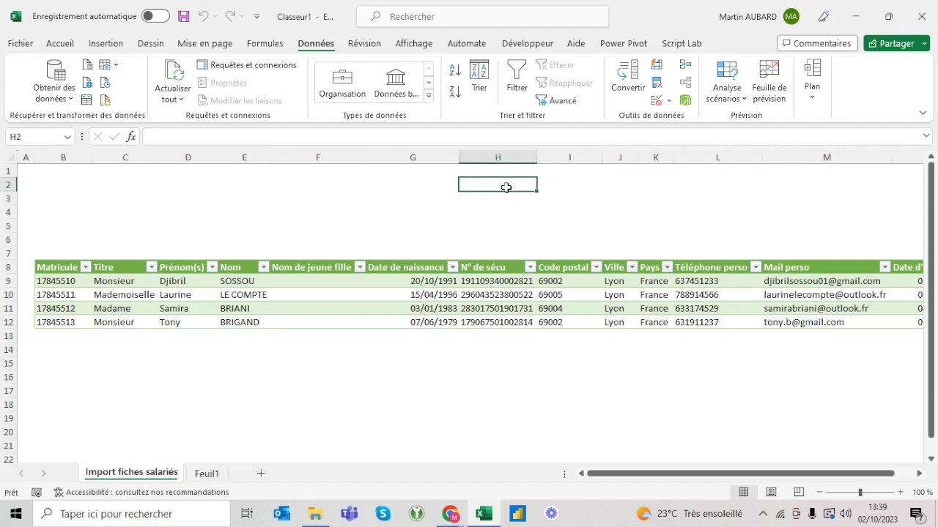